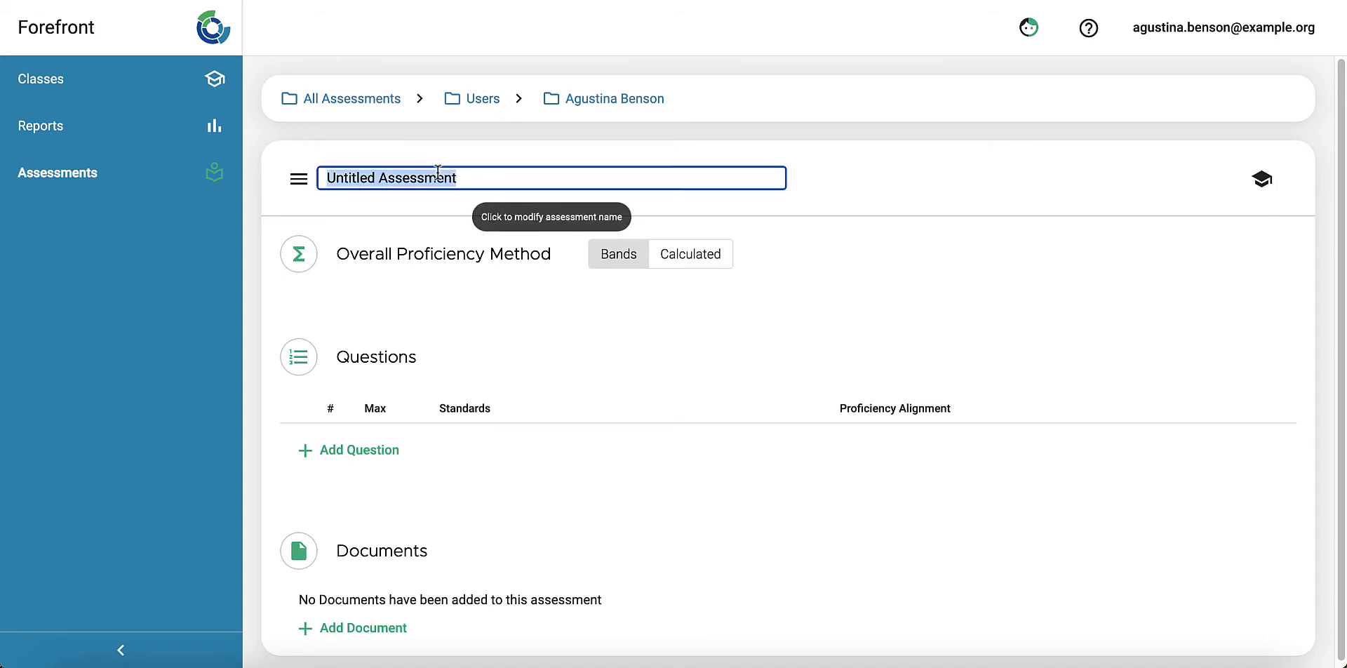
Step: Rename the untitled assessment to "Gr. 4 Post-Break Math Check"
{"action": "type", "text": "Gr. 4 Post-Break Math Check"}
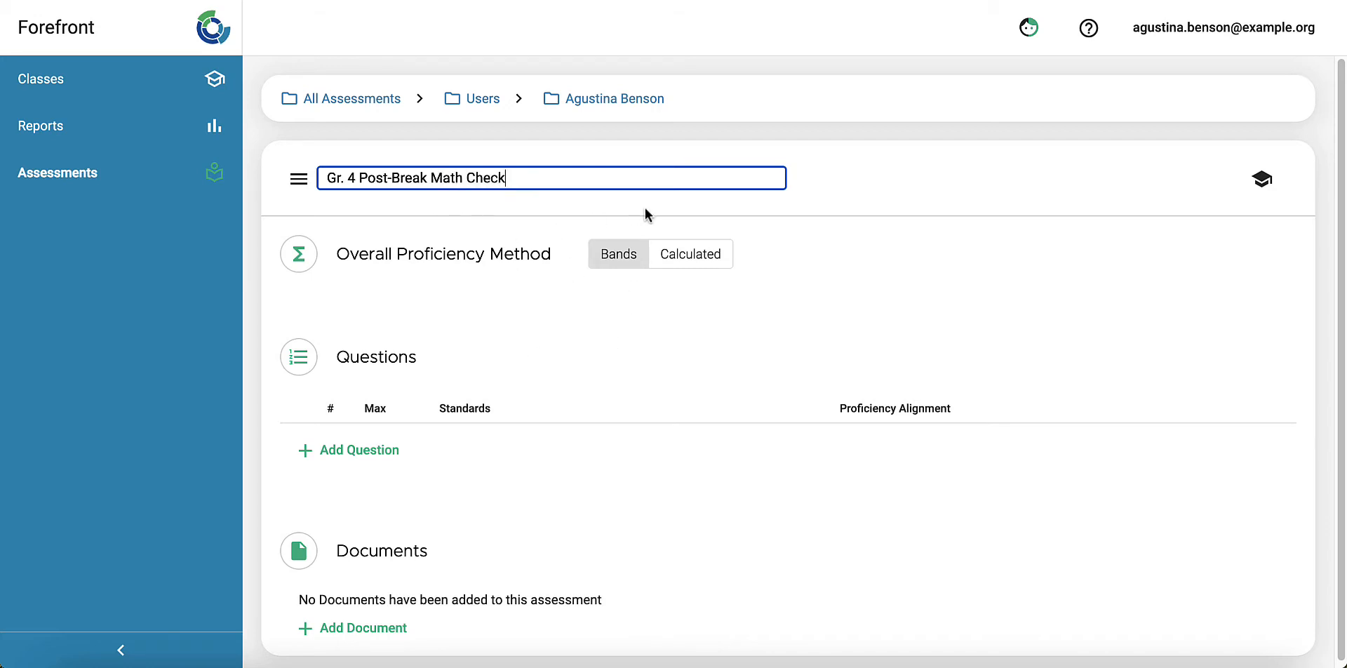
{"action": "left_click", "coordinate": [894, 186]}
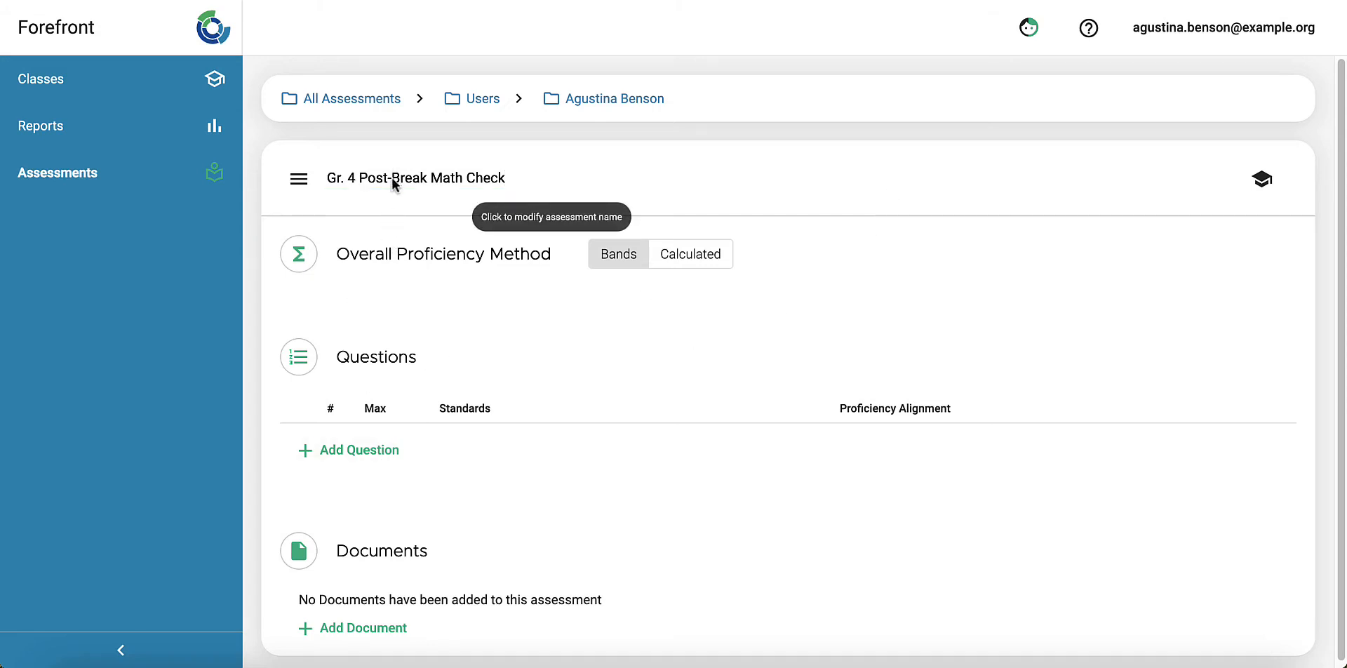
Step: Add three questions to the assessment's question list
{"action": "left_click", "coordinate": [387, 451]}
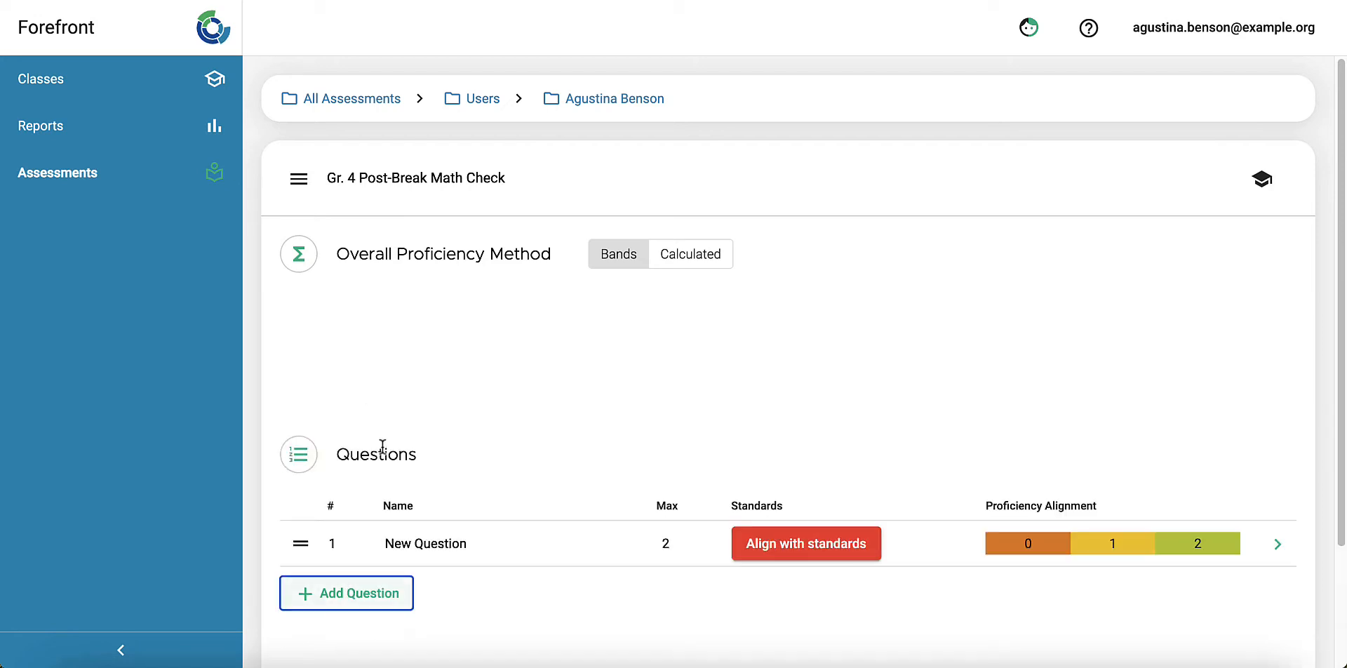
{"action": "scroll", "coordinate": [444, 400], "scroll_direction": "down", "scroll_amount": 2}
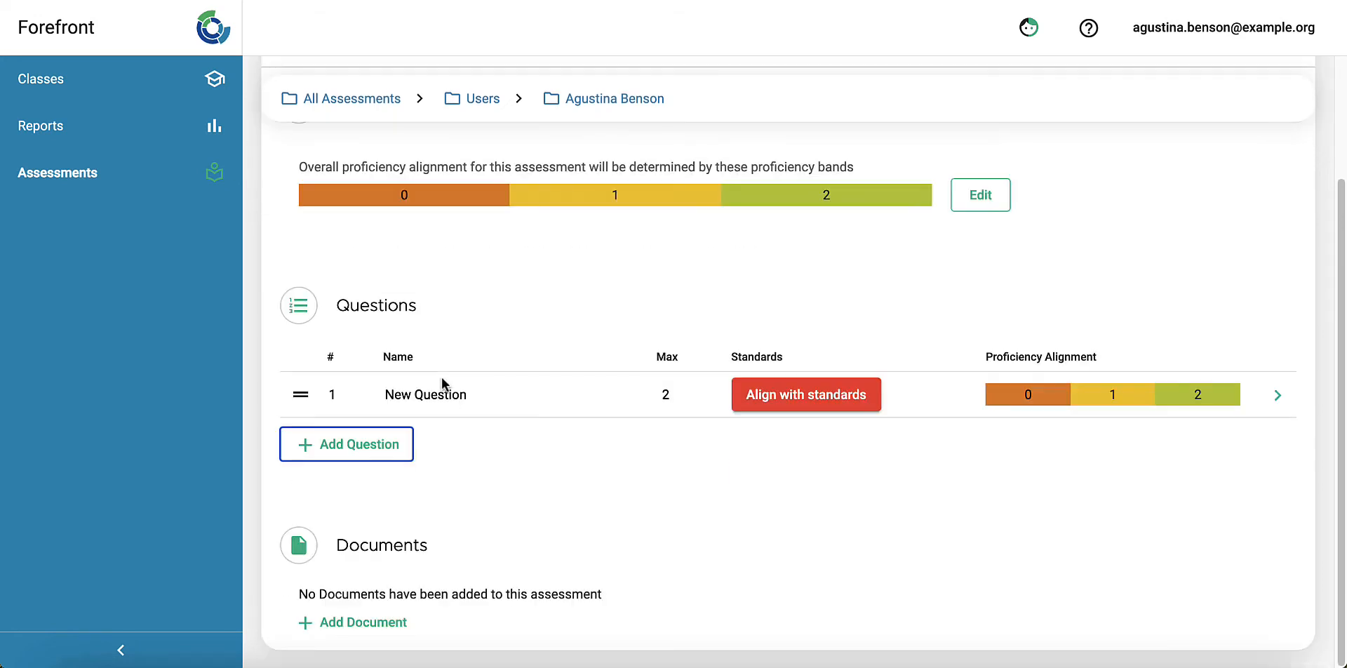
{"action": "left_click", "coordinate": [389, 452]}
{"action": "left_click", "coordinate": [376, 499]}
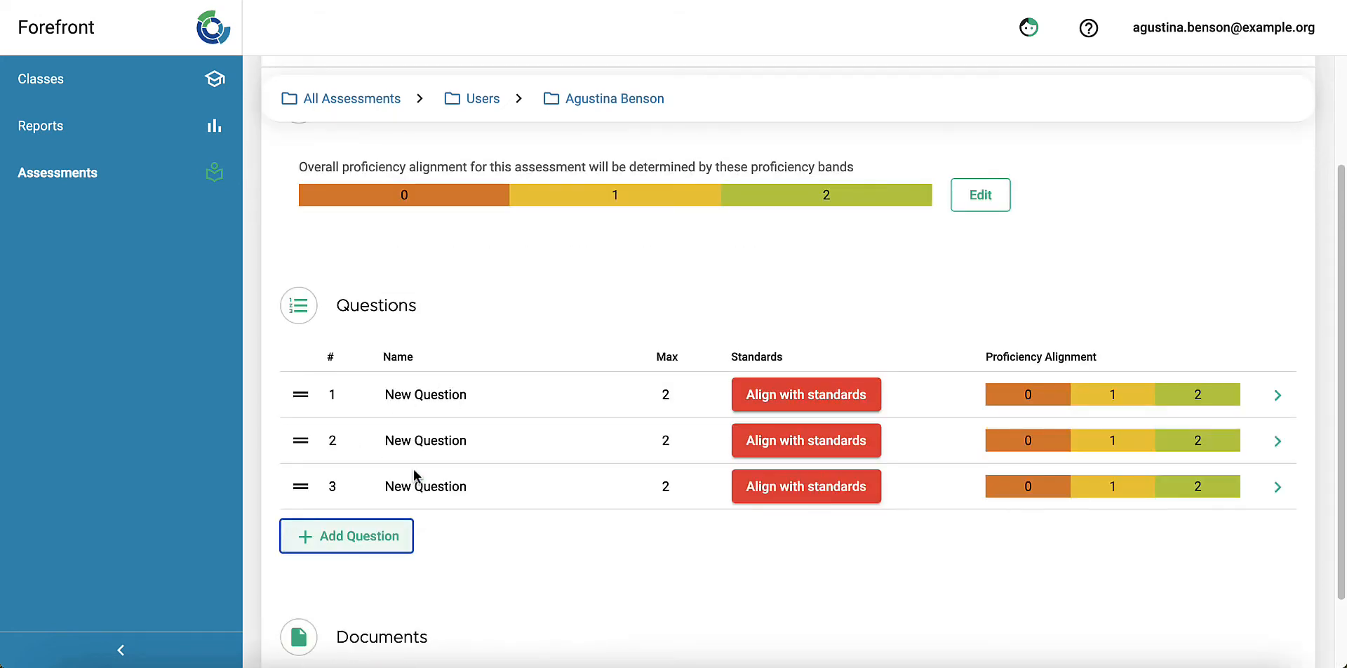
Step: Rename the first question to "Fractions"
{"action": "scroll", "coordinate": [800, 301], "scroll_direction": "up", "scroll_amount": 1}
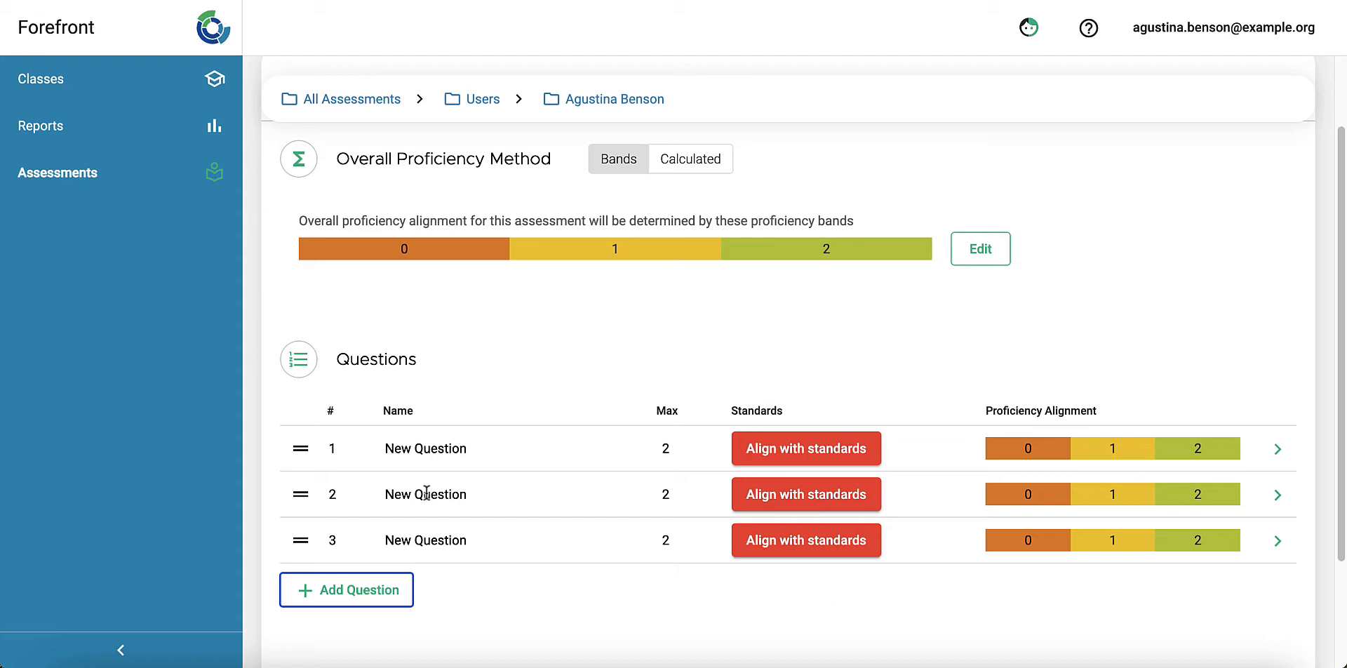
{"action": "left_click", "coordinate": [334, 451]}
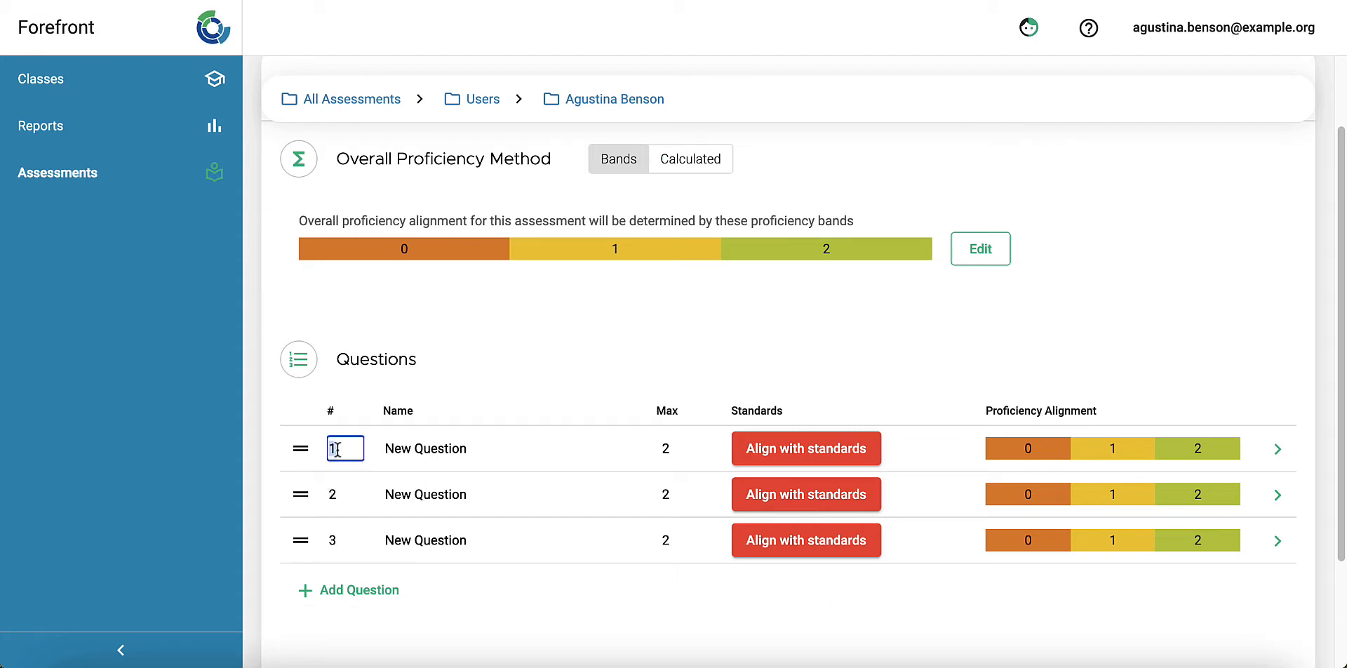
{"action": "left_click", "coordinate": [335, 497]}
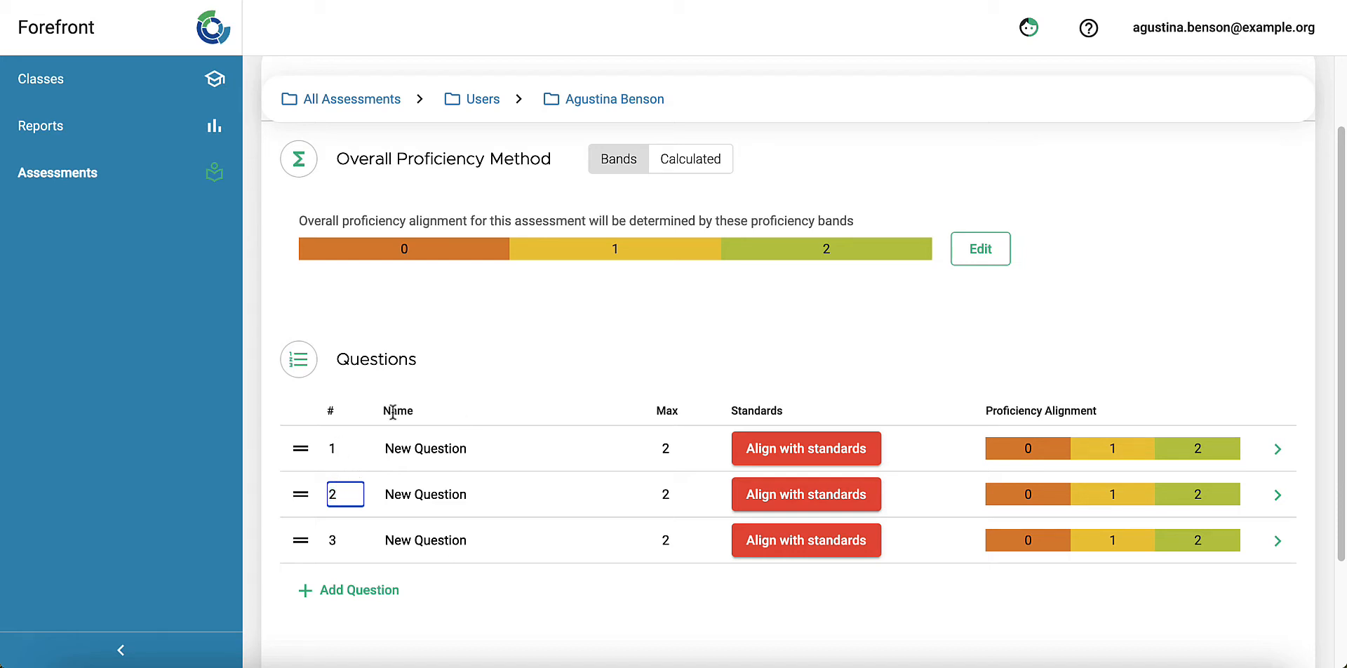
{"action": "left_click", "coordinate": [490, 404]}
{"action": "left_click", "coordinate": [461, 440]}
{"action": "type", "text": "F"}
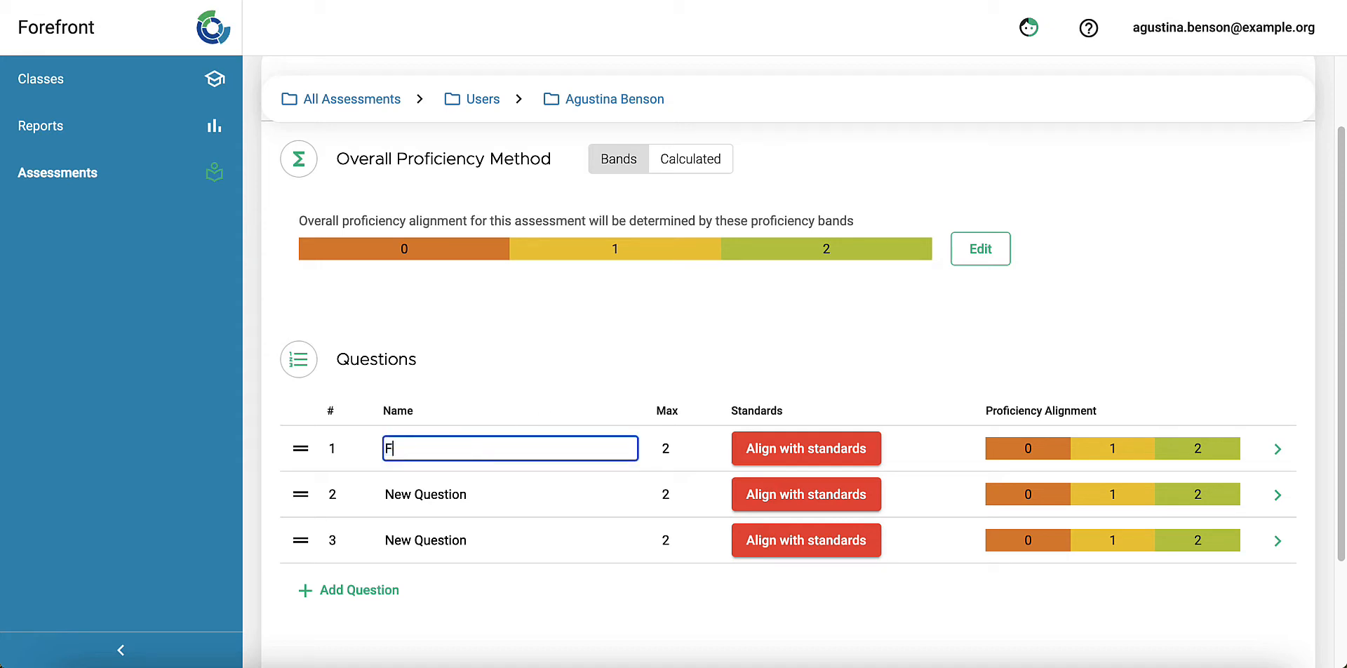
{"action": "type", "text": "ractions"}
Step: Rename the second question to "Area"
{"action": "left_click", "coordinate": [441, 498]}
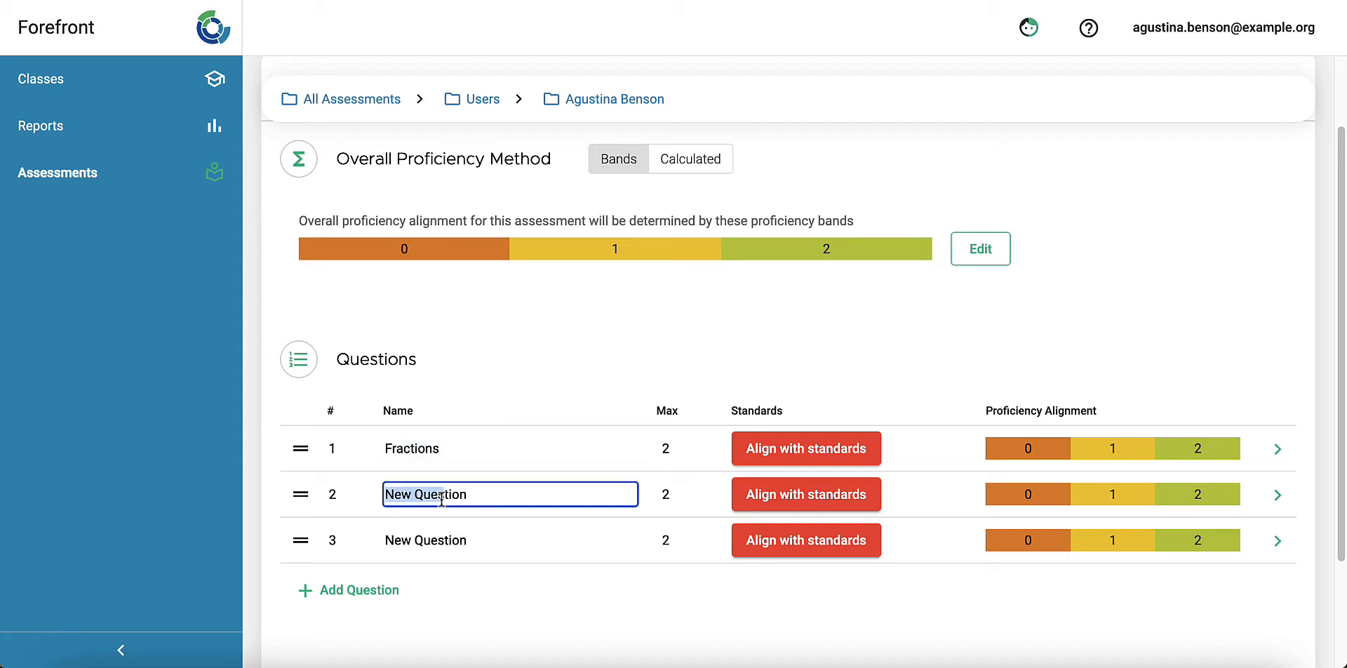
{"action": "double_click", "coordinate": [442, 497]}
{"action": "triple_click", "coordinate": [471, 496]}
{"action": "type", "text": "Area"}
Step: Rename the third question to "Multiplication"
{"action": "triple_click", "coordinate": [474, 540]}
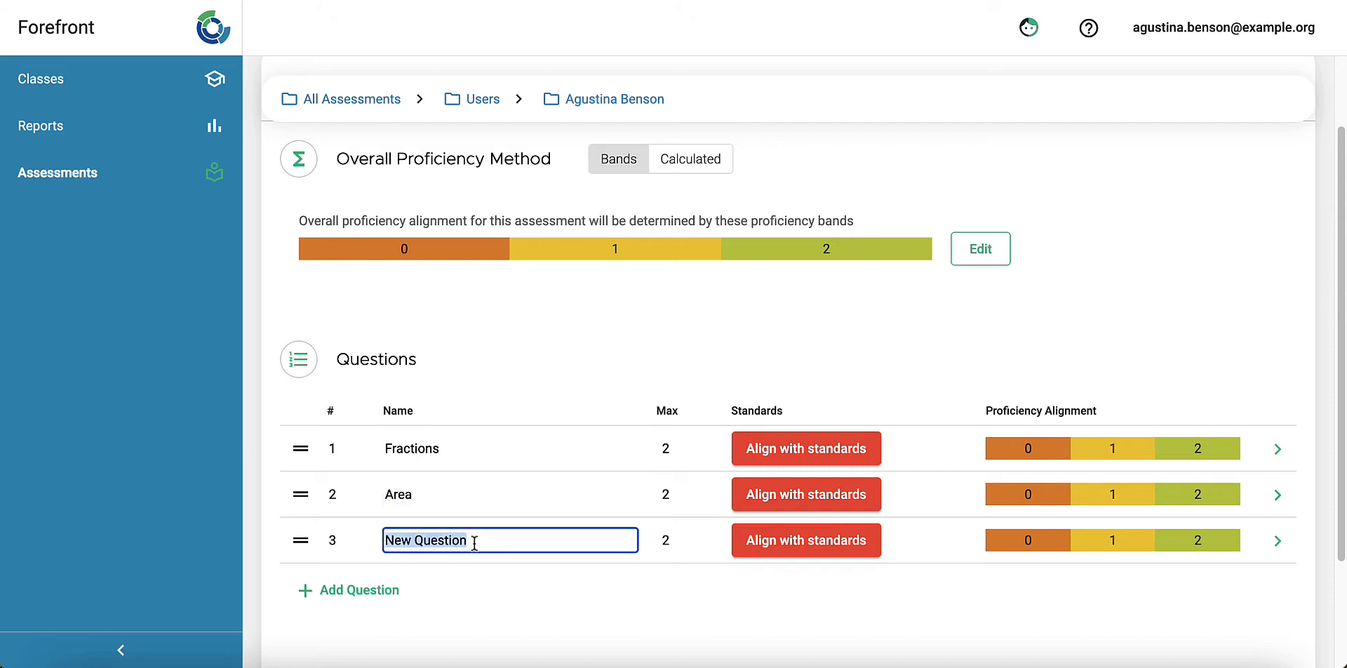
{"action": "type", "text": "Mul"}
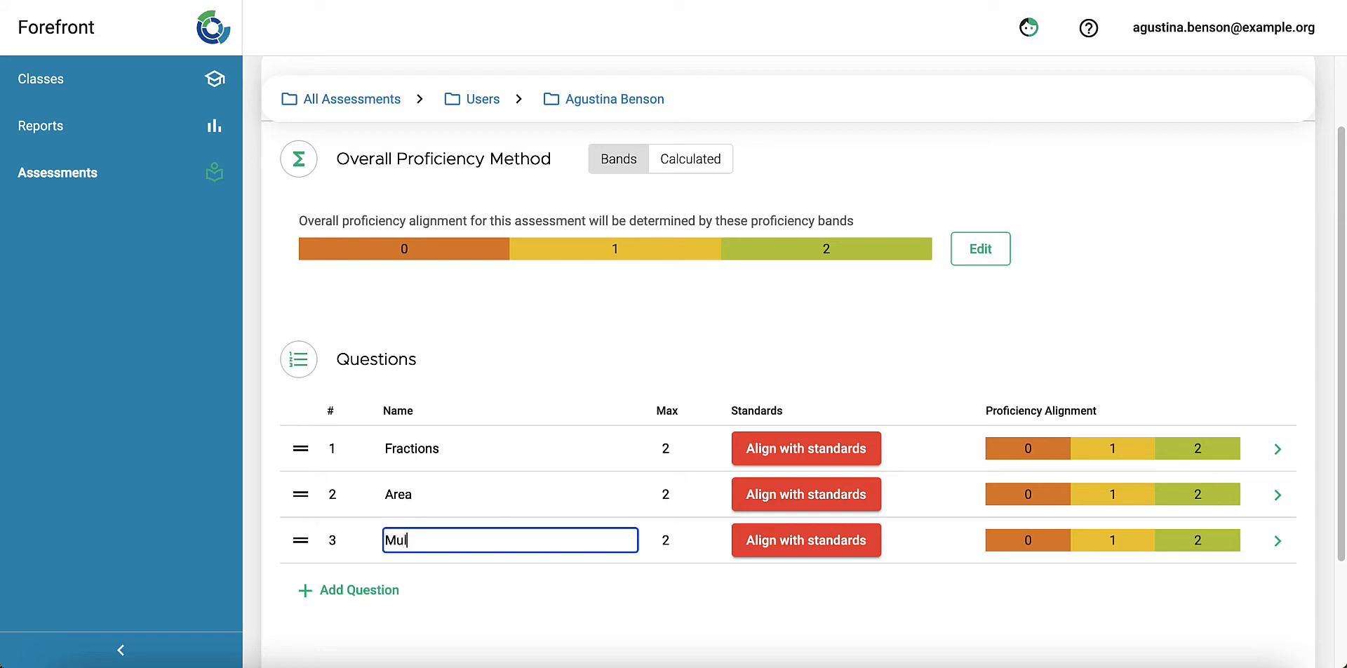
{"action": "type", "text": "tiplication"}
{"action": "key", "text": "Return"}
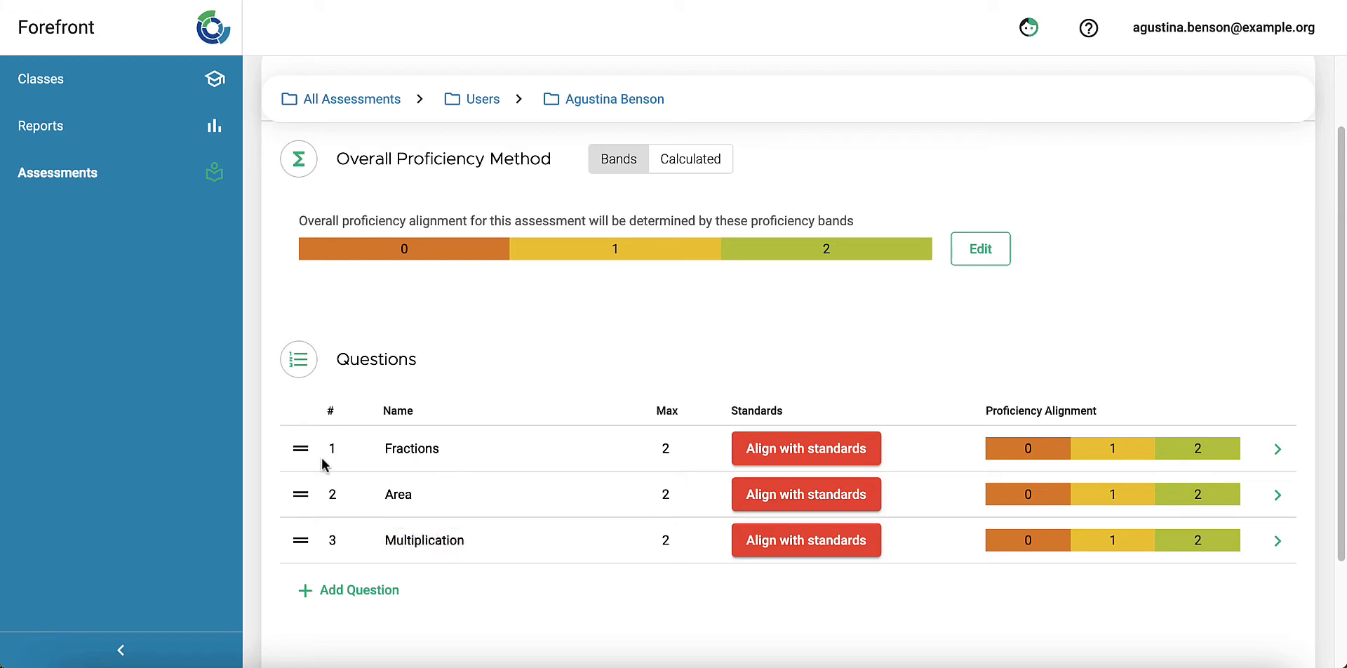
Step: Set the Multiplication question's maximum score to 6
{"action": "mouse_move", "coordinate": [301, 448]}
{"action": "left_mouse_down"}
{"action": "mouse_move", "coordinate": [309, 500]}
{"action": "mouse_move", "coordinate": [303, 447]}
{"action": "left_mouse_up"}
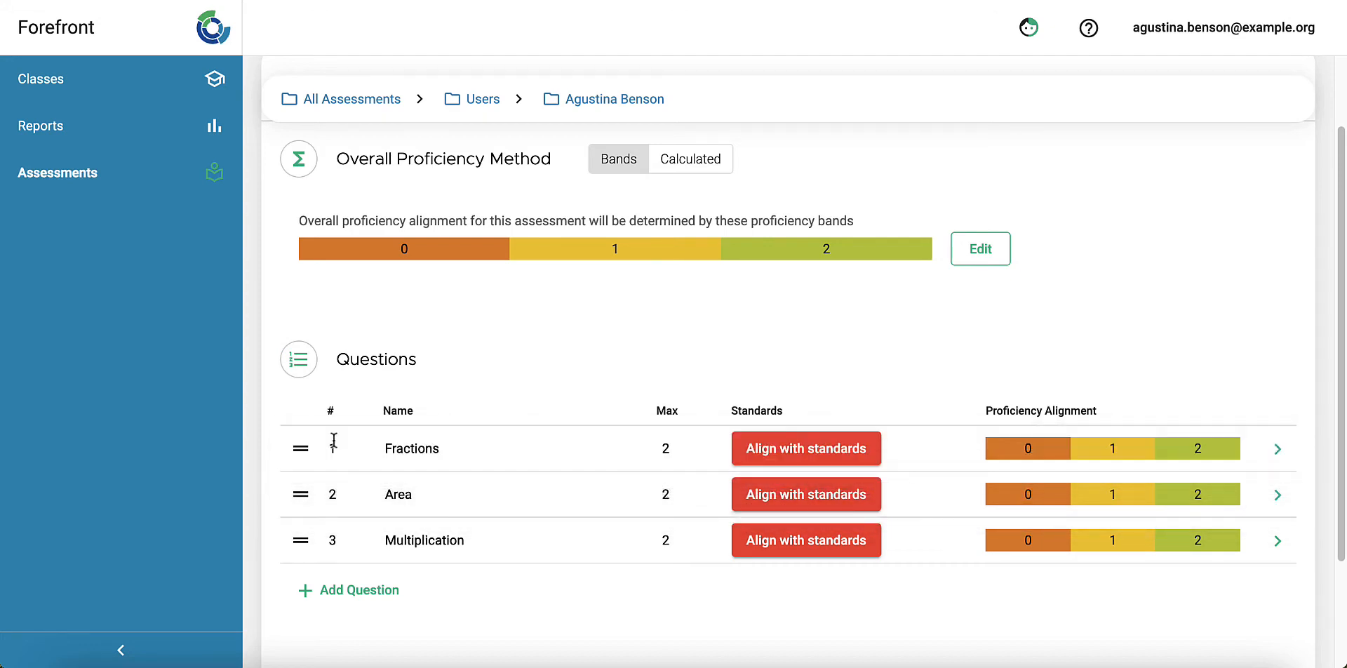
{"action": "left_click", "coordinate": [667, 451]}
{"action": "left_click", "coordinate": [667, 493]}
{"action": "left_click", "coordinate": [665, 541]}
{"action": "left_click", "coordinate": [685, 351]}
Step: Open standards alignment for the Fractions question and search for "math.content.4.nf"
{"action": "left_click", "coordinate": [783, 462]}
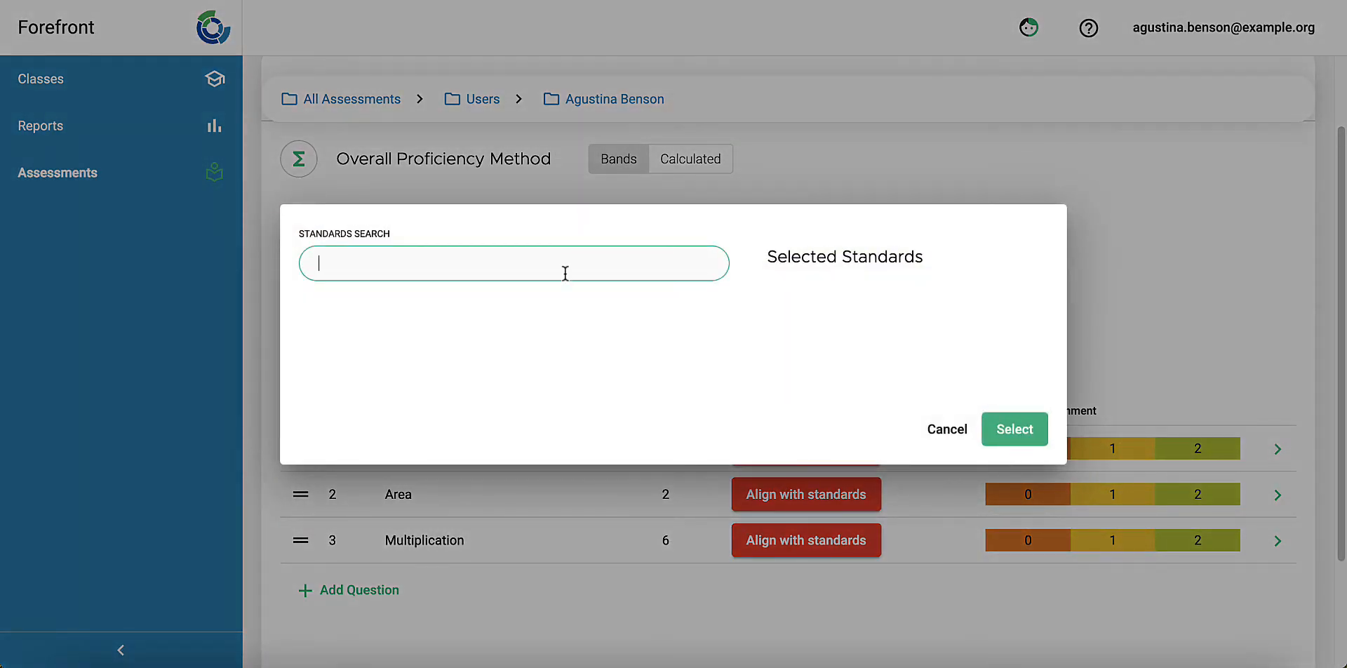
{"action": "type", "text": "math."}
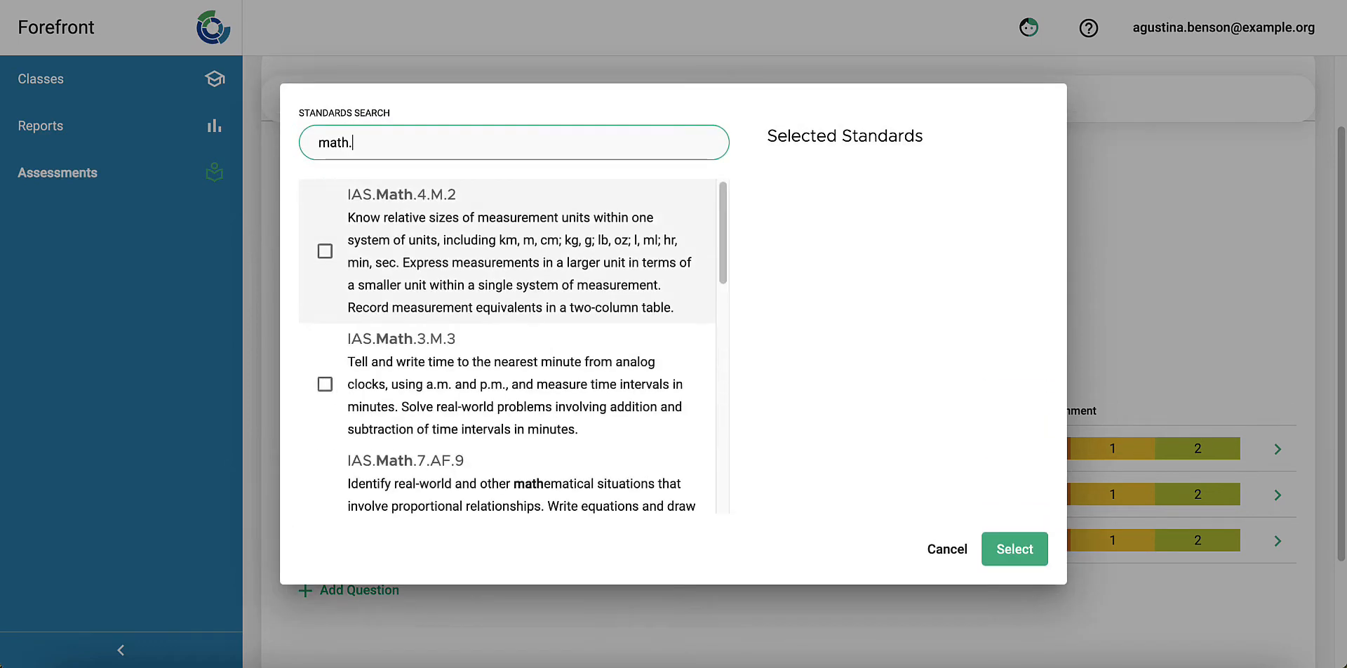
{"action": "type", "text": "content."}
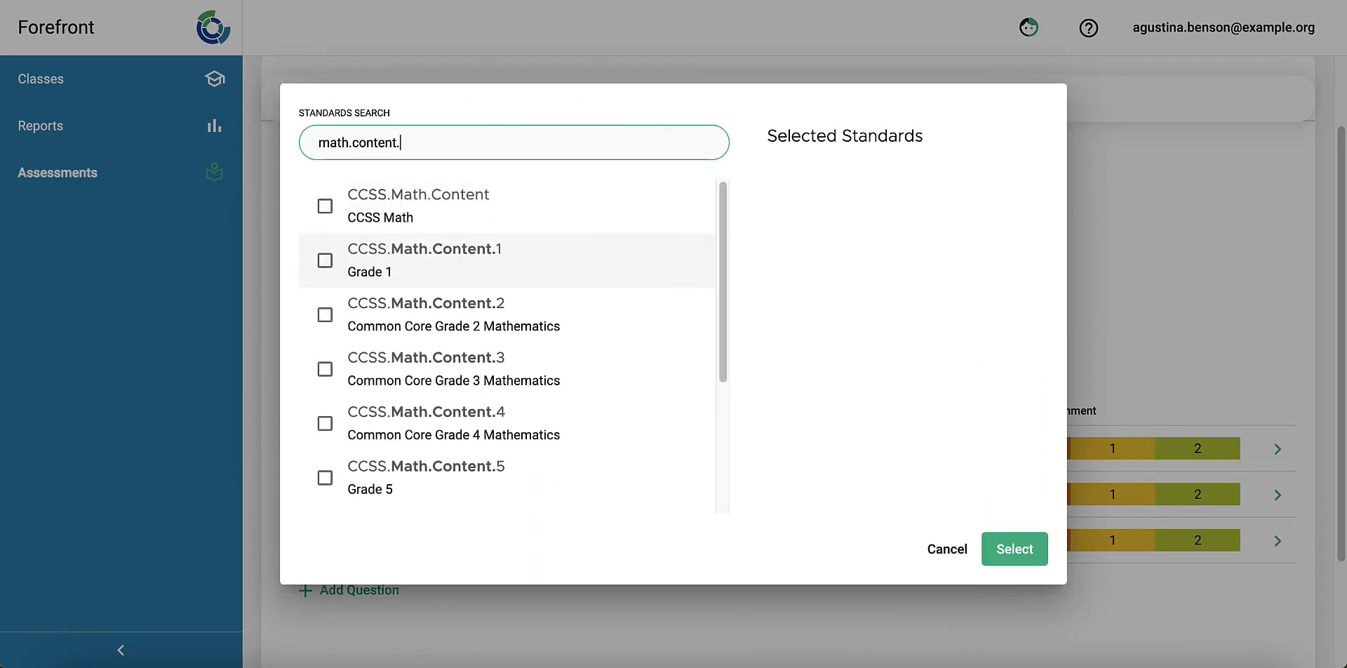
{"action": "type", "text": "4"}
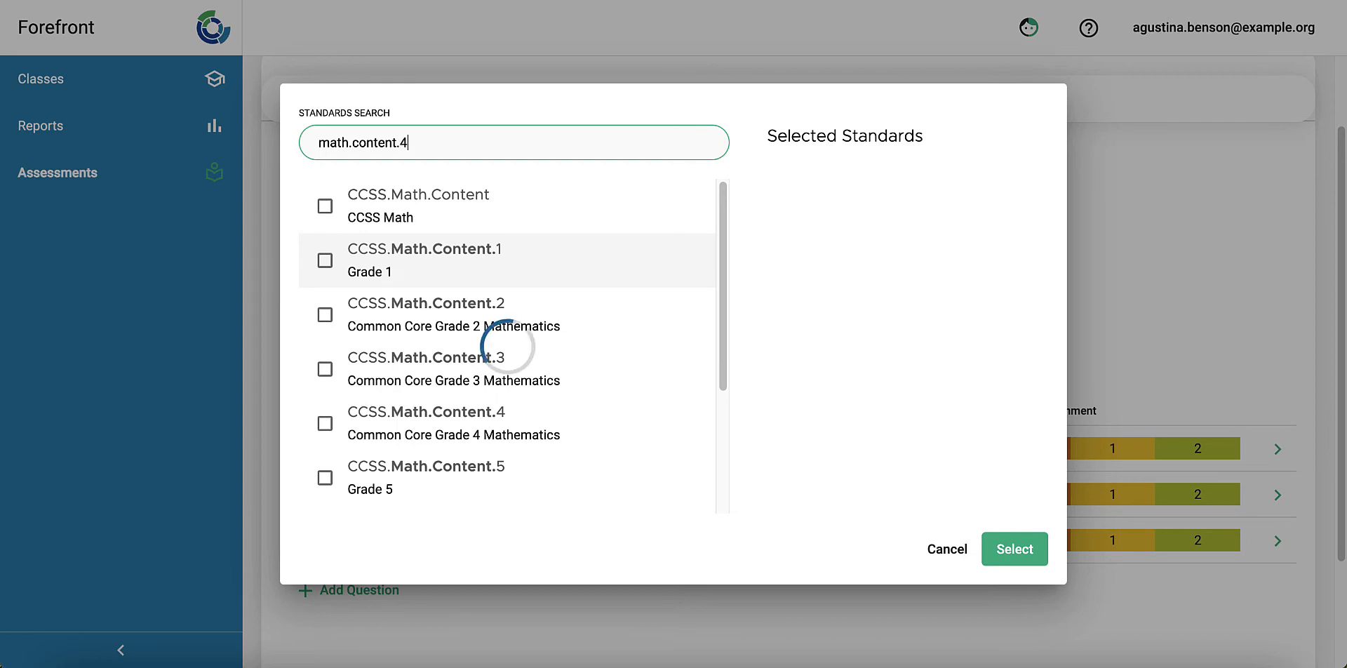
{"action": "type", "text": ".mf"}
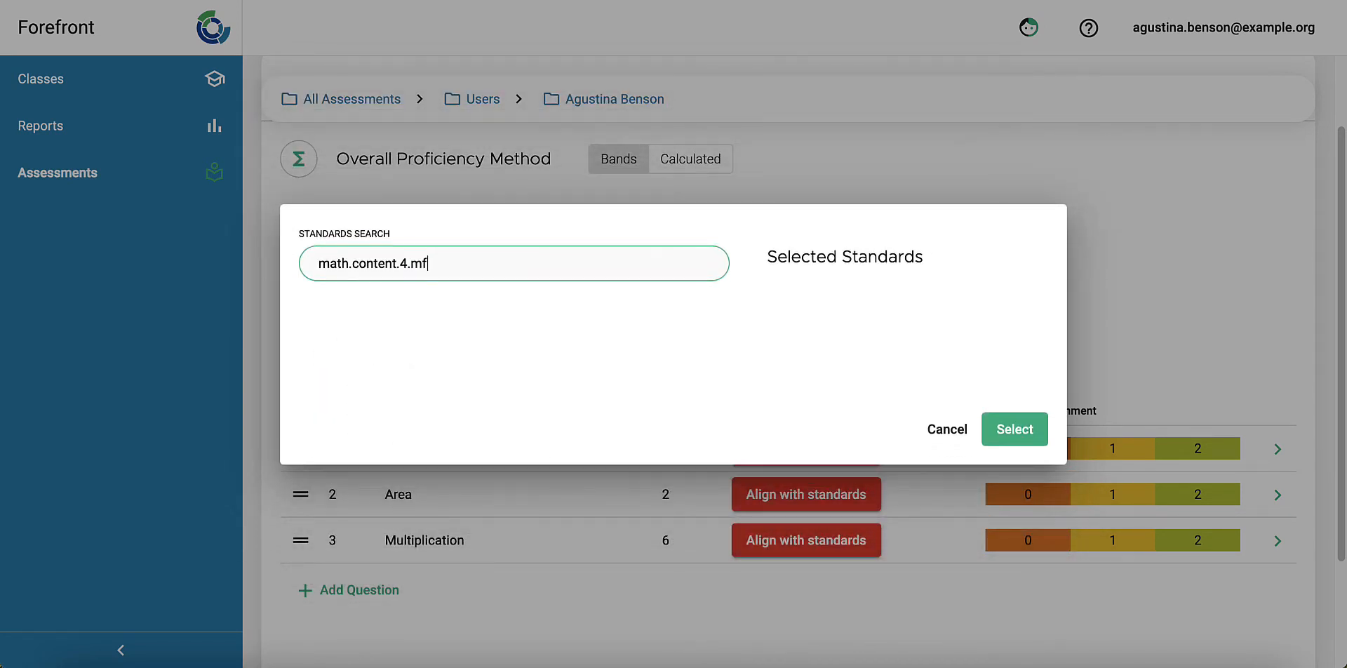
{"action": "key", "text": "BackSpace"}
{"action": "key", "text": "BackSpace"}
{"action": "type", "text": "n"}
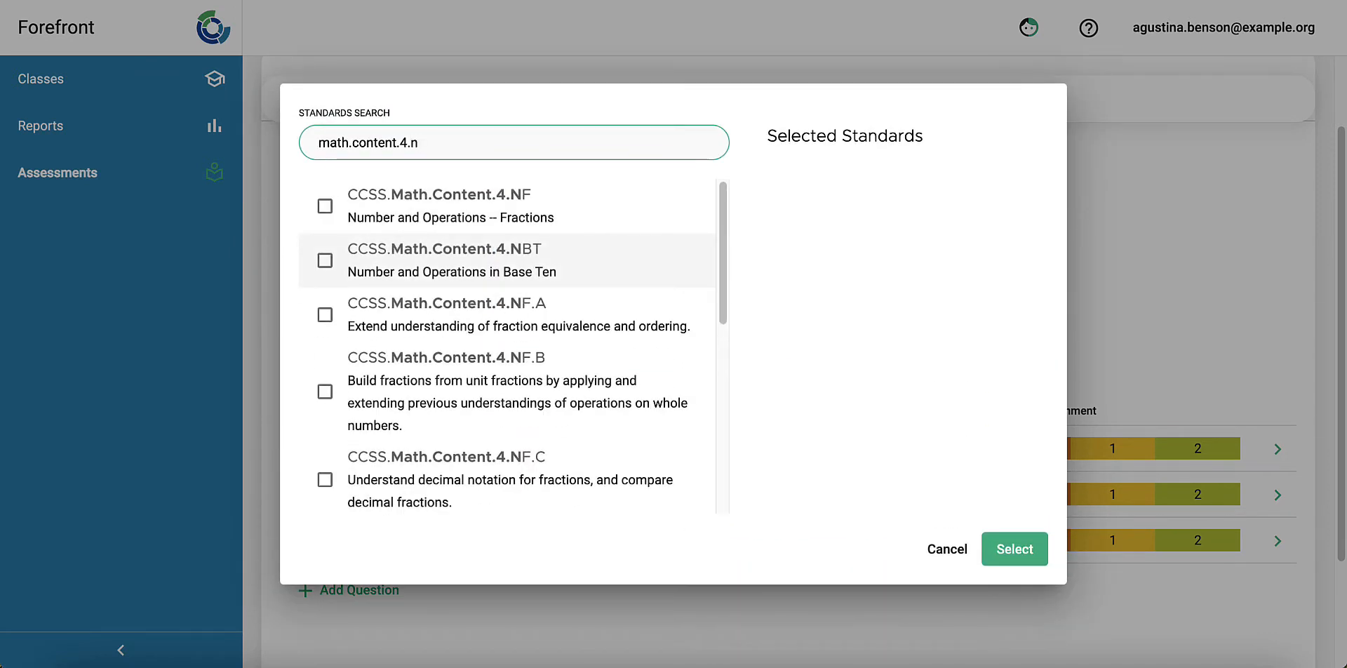
{"action": "type", "text": "f"}
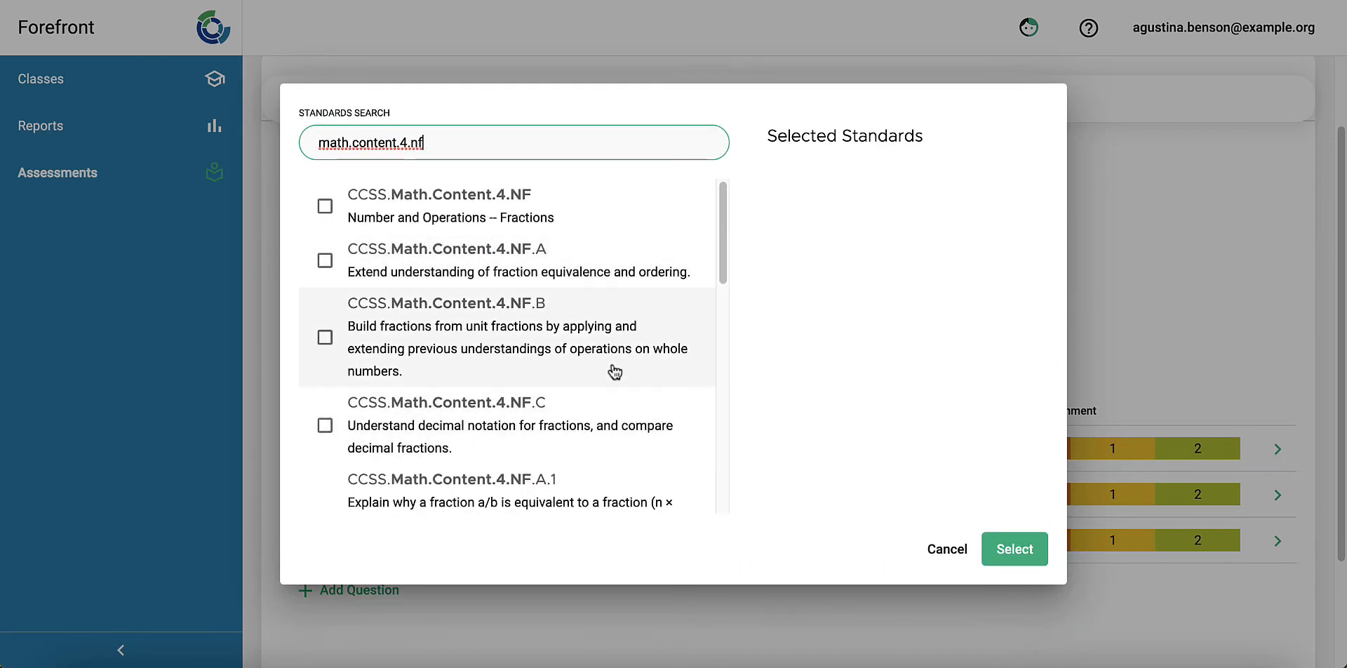
Step: Align the Fractions question with standard CCSS.Math.Content.4.NF.A.1 and confirm the selection
{"action": "scroll", "coordinate": [627, 400], "scroll_direction": "down", "scroll_amount": 1}
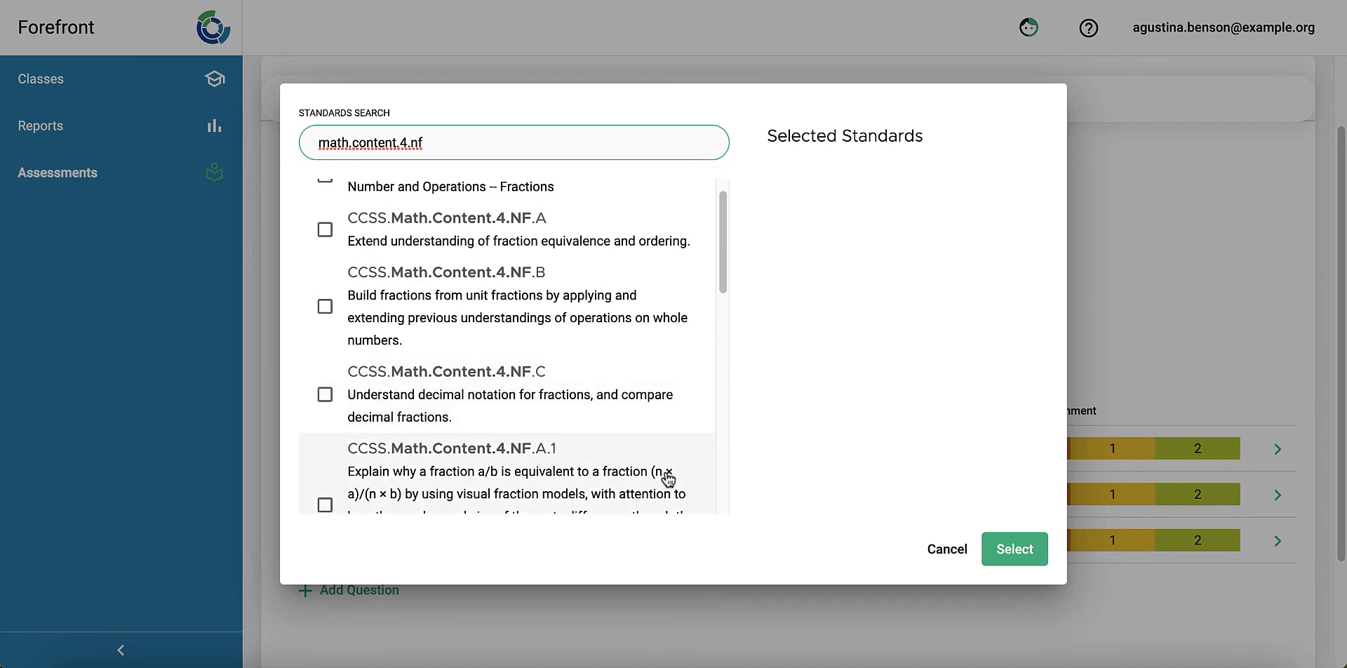
{"action": "scroll", "coordinate": [668, 478], "scroll_direction": "down", "scroll_amount": 5}
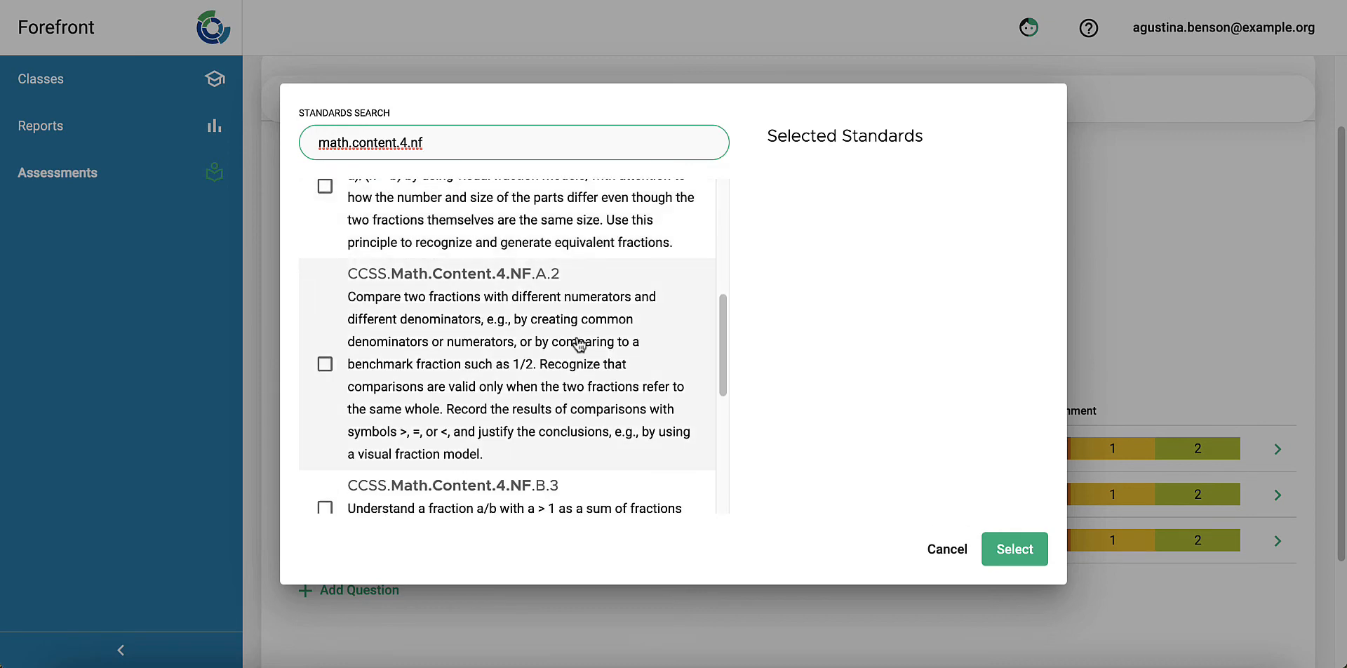
{"action": "scroll", "coordinate": [589, 389], "scroll_direction": "up", "scroll_amount": 1}
{"action": "left_click", "coordinate": [545, 226]}
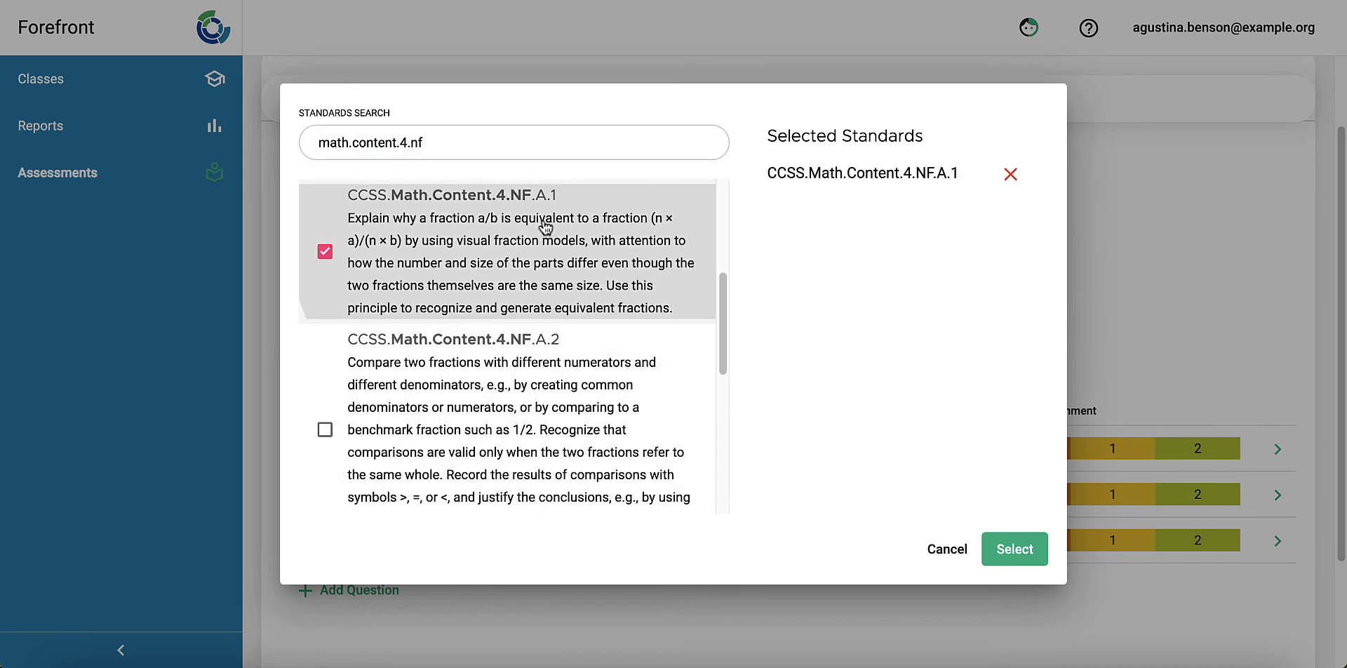
{"action": "scroll", "coordinate": [568, 295], "scroll_direction": "up", "scroll_amount": 5}
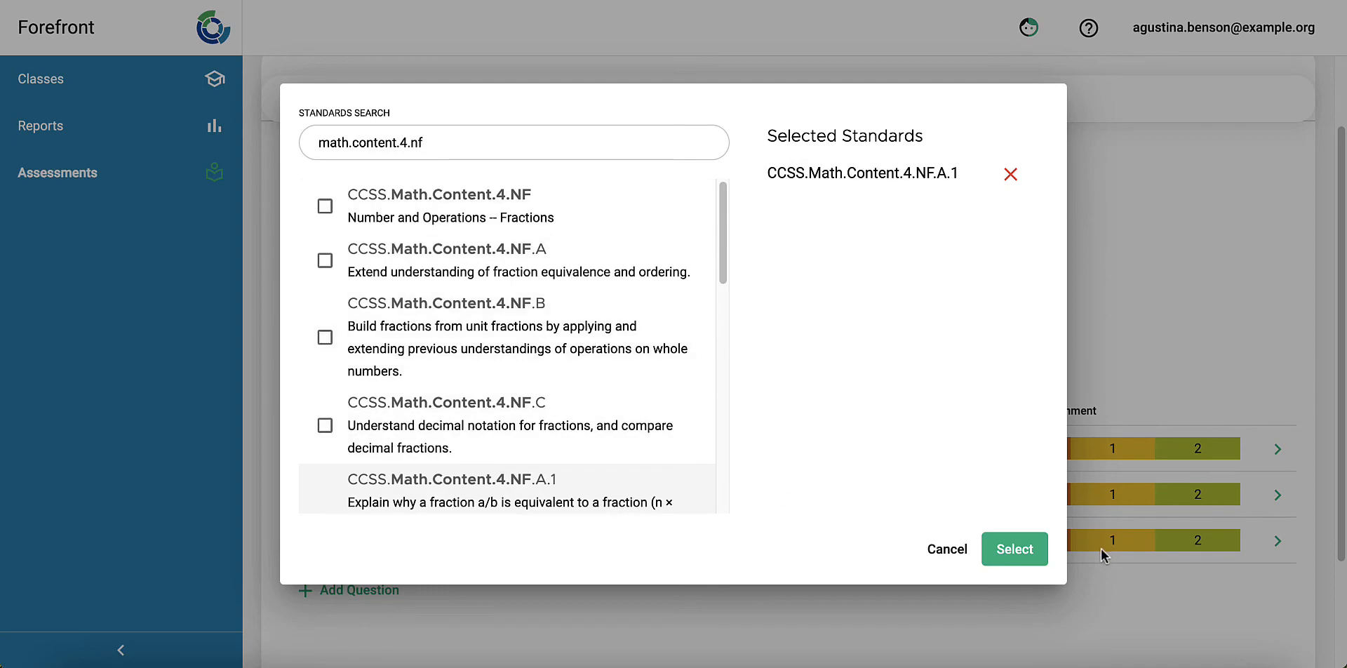
{"action": "left_click", "coordinate": [1017, 548]}
Step: Open standards alignment for the Area question and search for "math.content.4.md"
{"action": "left_click", "coordinate": [846, 494]}
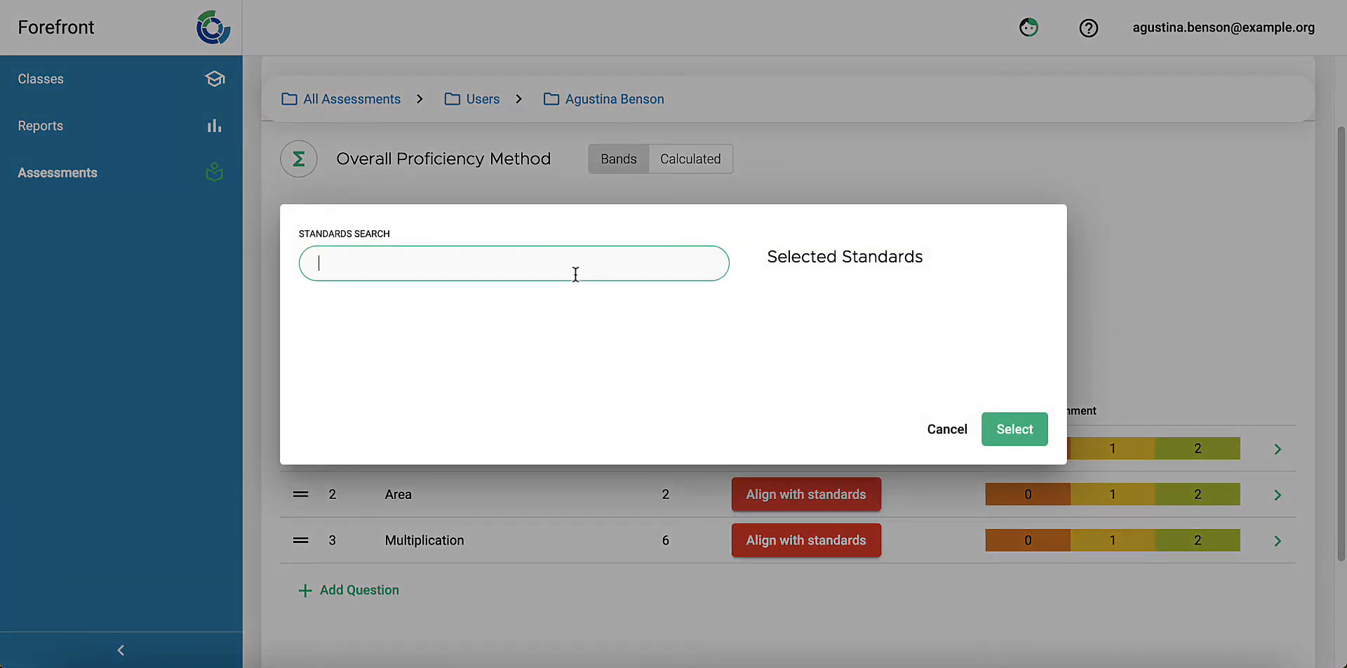
{"action": "type", "text": "math"}
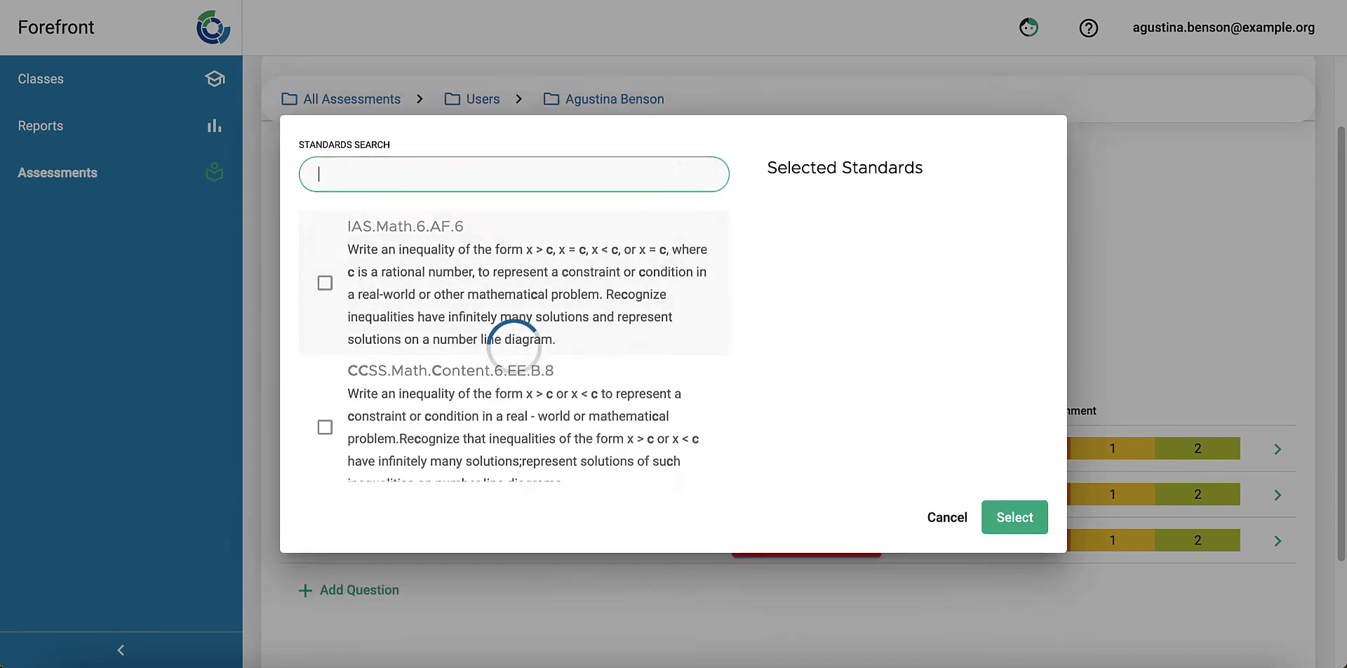
{"action": "type", "text": ".c"}
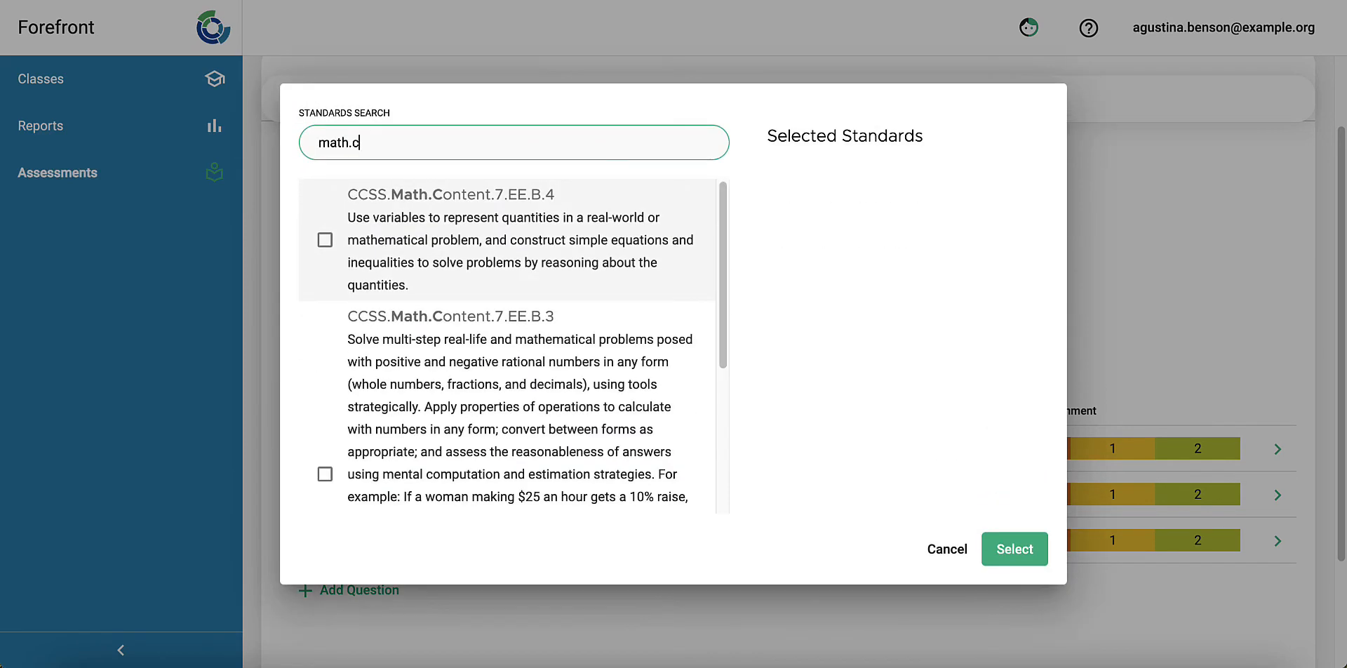
{"action": "type", "text": "ontent."}
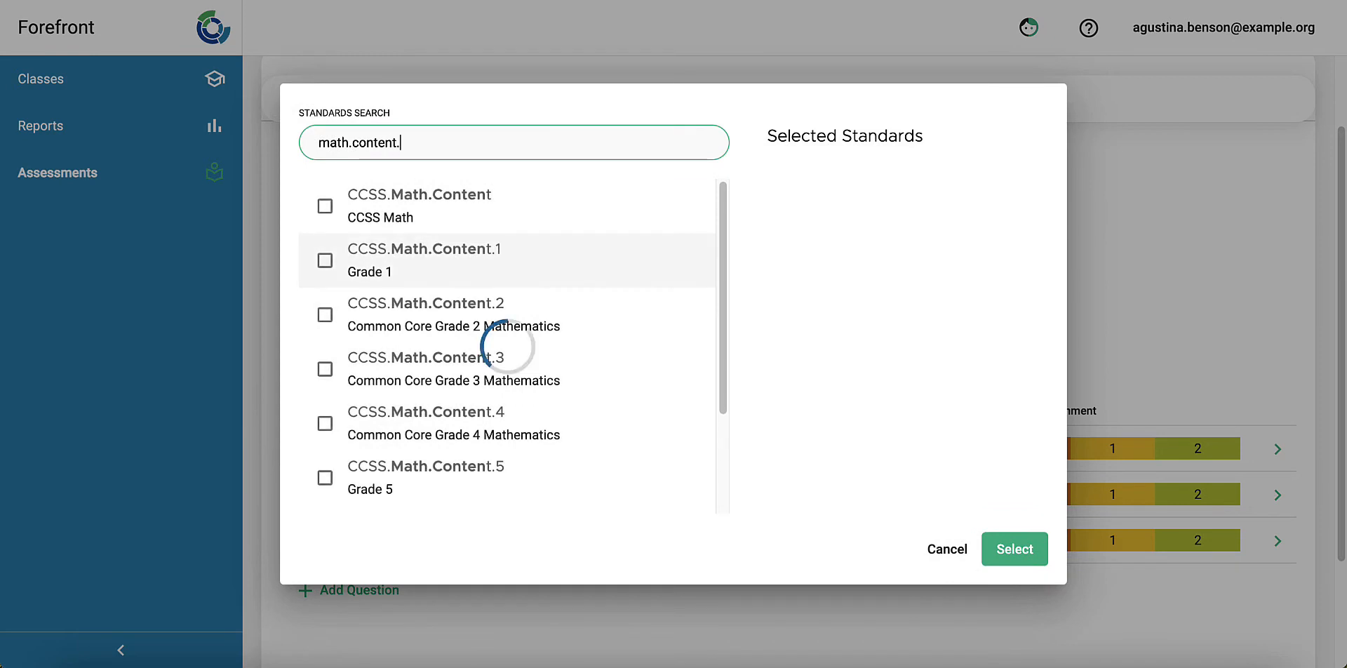
{"action": "type", "text": "4.md"}
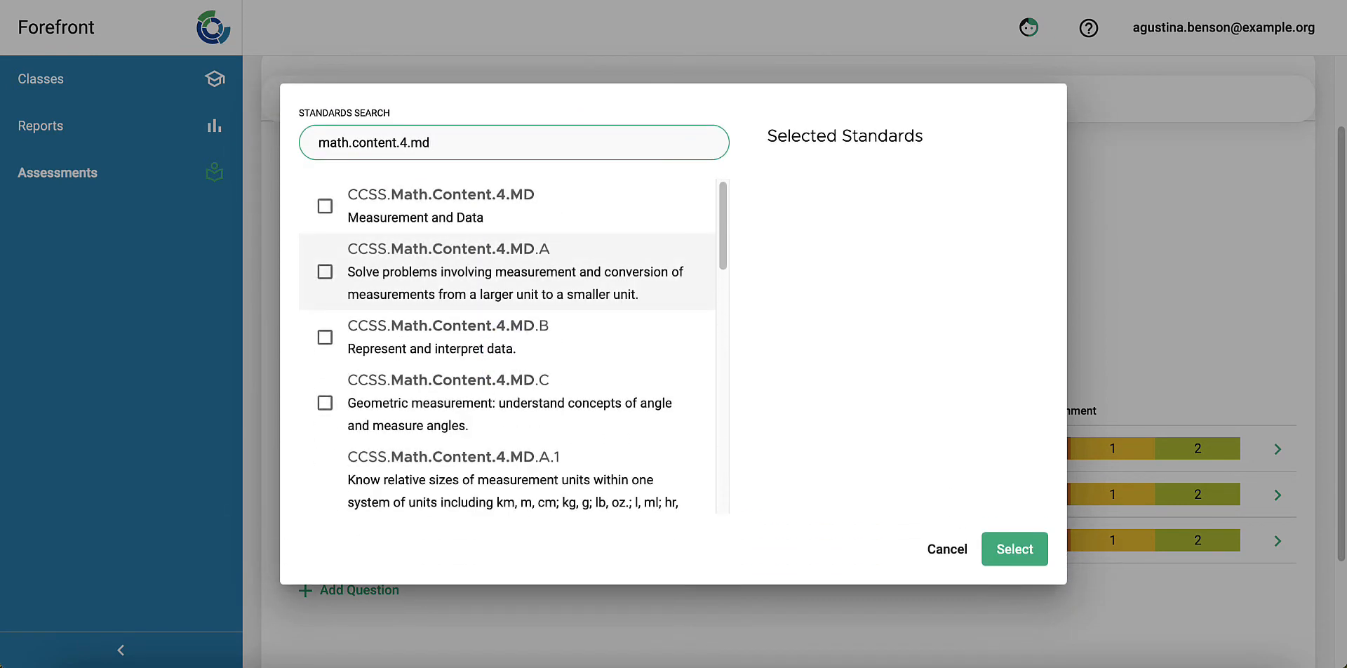
Step: Align the Area question with standard CCSS.Math.Content.4.MD.A.3 only and confirm the selection
{"action": "scroll", "coordinate": [610, 393], "scroll_direction": "down", "scroll_amount": 5}
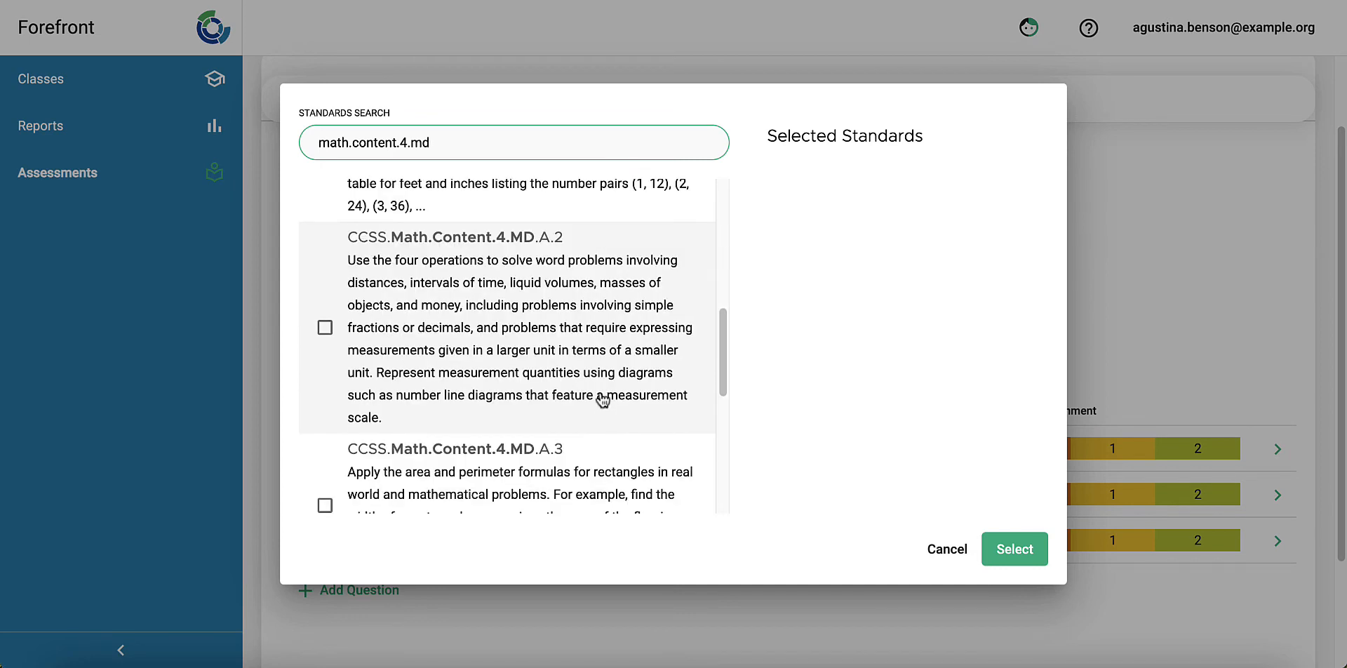
{"action": "scroll", "coordinate": [600, 399], "scroll_direction": "down", "scroll_amount": 1}
{"action": "left_click", "coordinate": [601, 323]}
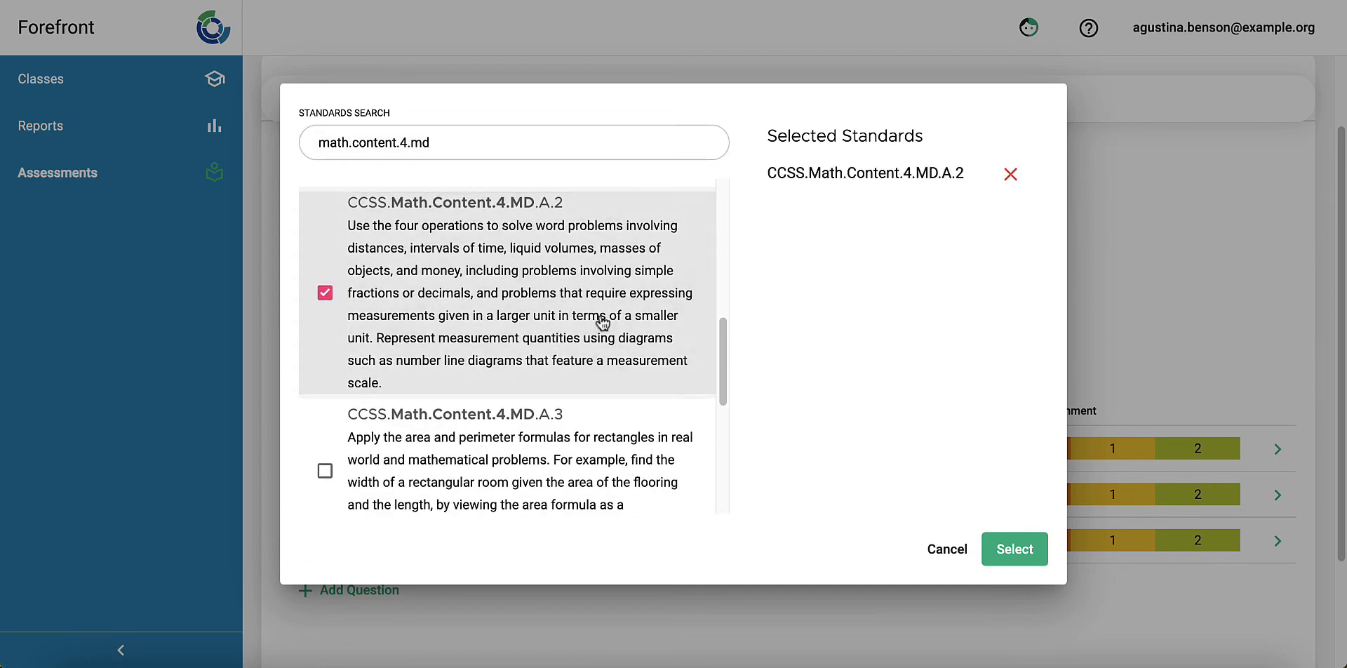
{"action": "left_click", "coordinate": [617, 449]}
{"action": "left_click", "coordinate": [1011, 175]}
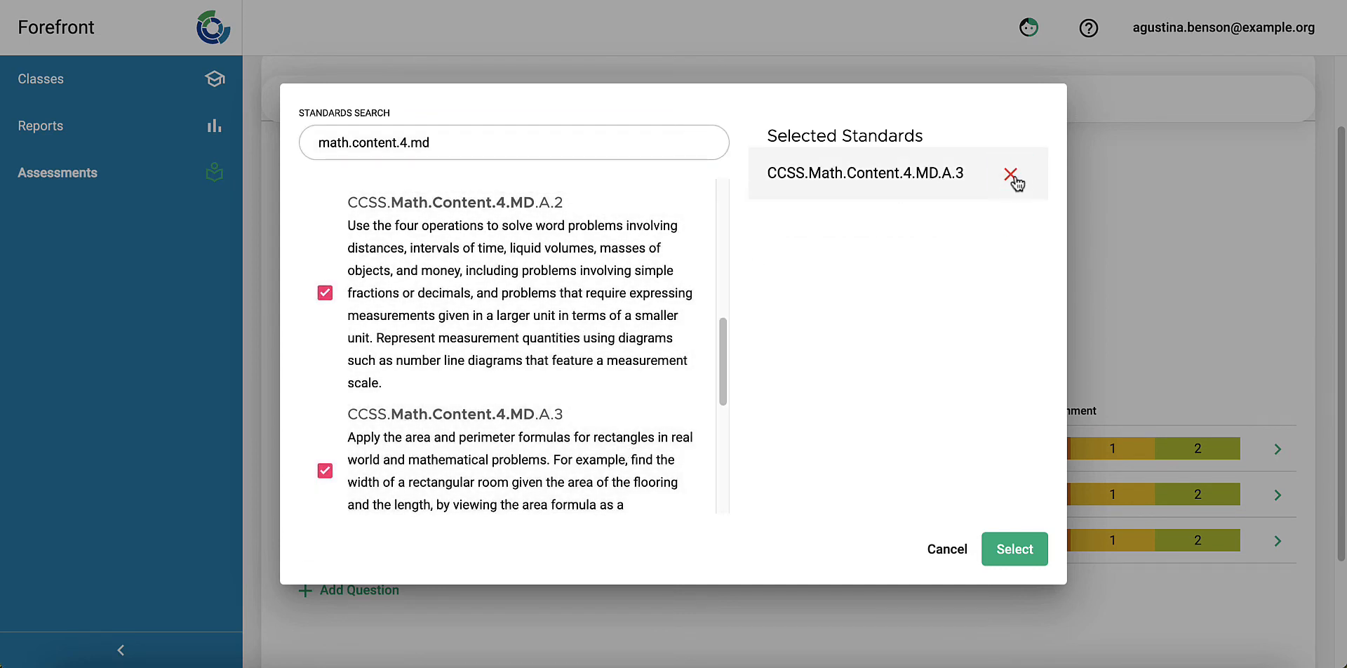
{"action": "left_click", "coordinate": [1010, 554]}
Step: Open standards alignment for the Multiplication question and search for "math.content.4.oa"
{"action": "left_click", "coordinate": [835, 558]}
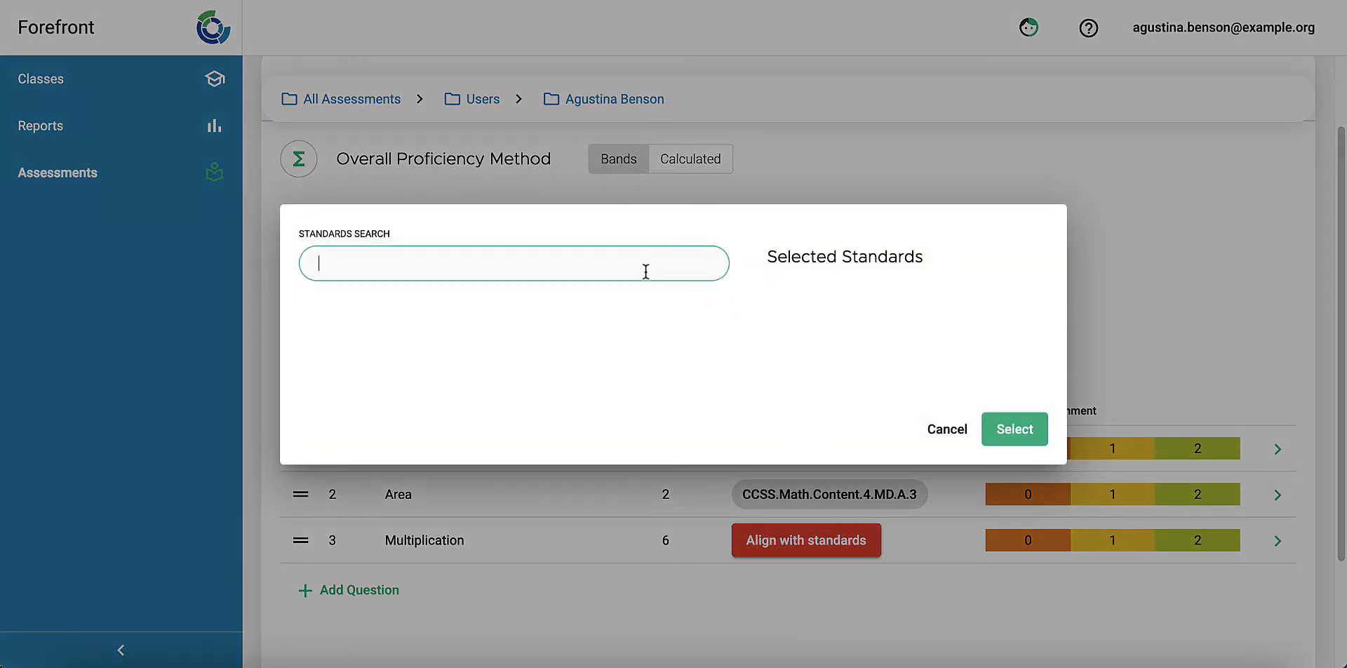
{"action": "type", "text": "math.conen"}
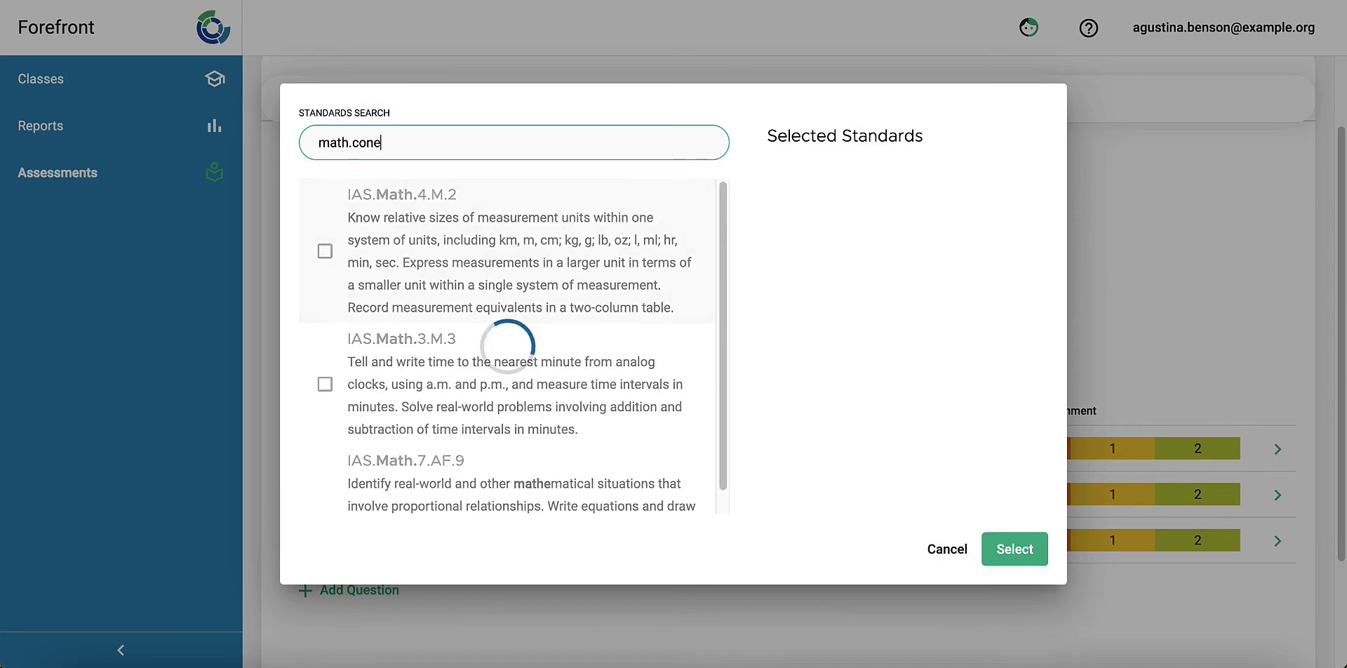
{"action": "key", "text": "BackSpace"}
{"action": "key", "text": "BackSpace"}
{"action": "type", "text": "tent."}
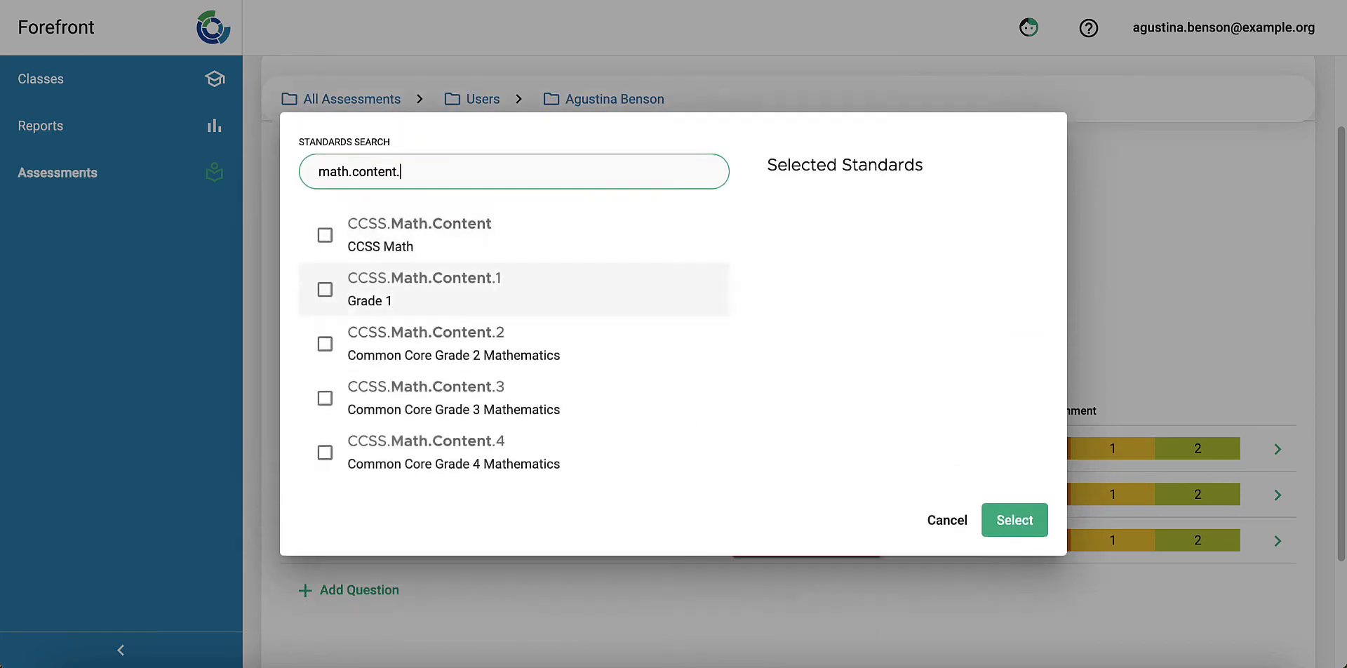
{"action": "type", "text": "4."}
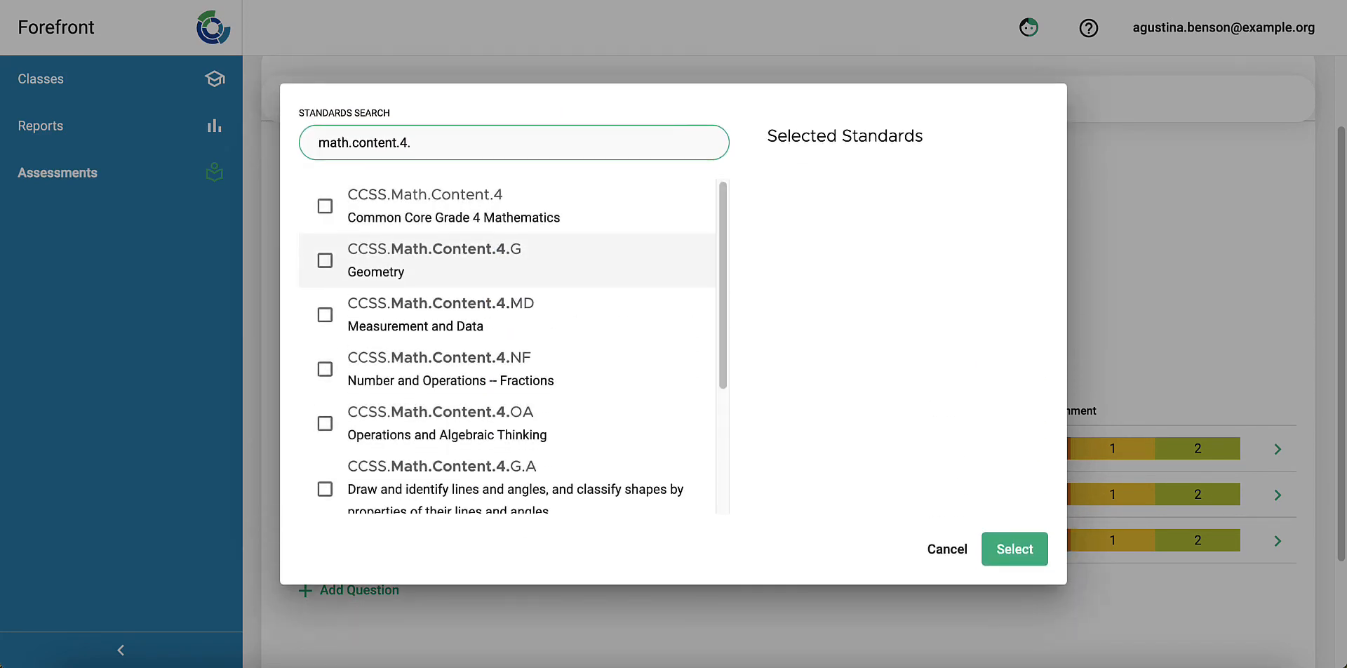
{"action": "type", "text": "oa"}
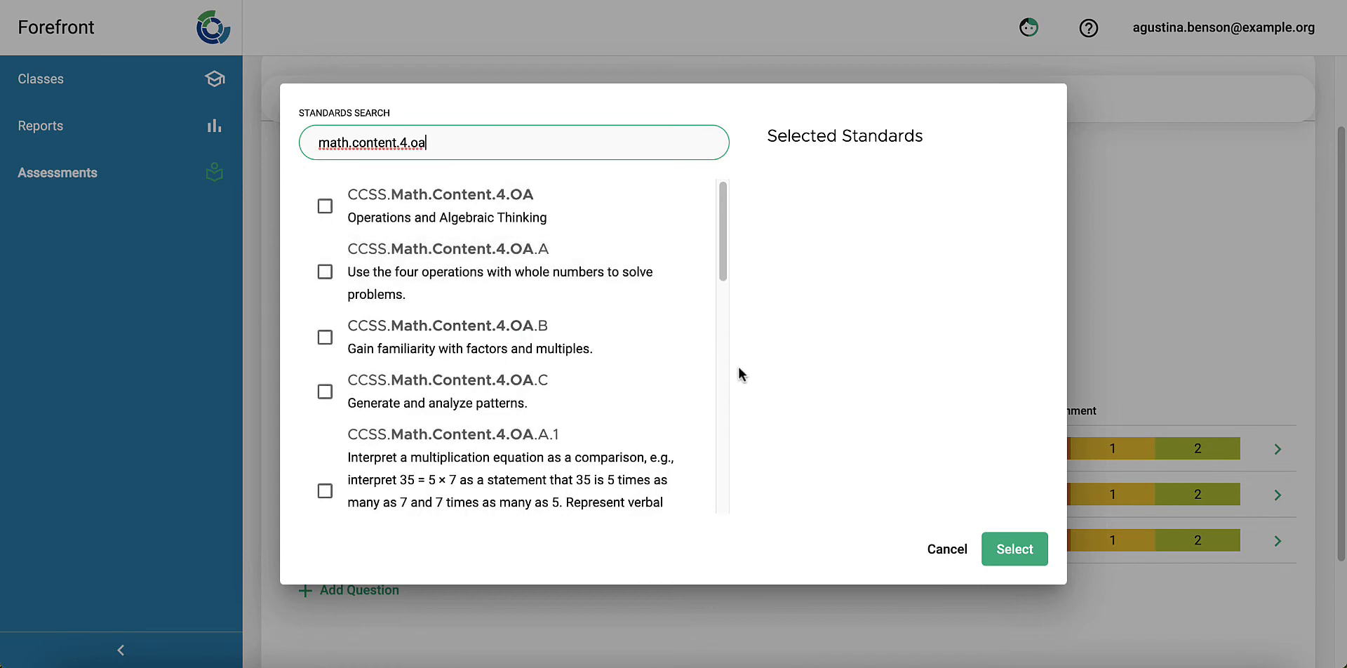
Step: Align the Multiplication question with standards CCSS.Math.Content.4.OA.A.2 and CCSS.Math.Content.4.OA.A.3 and confirm the selection
{"action": "scroll", "coordinate": [655, 423], "scroll_direction": "down", "scroll_amount": 3}
{"action": "left_click", "coordinate": [617, 408]}
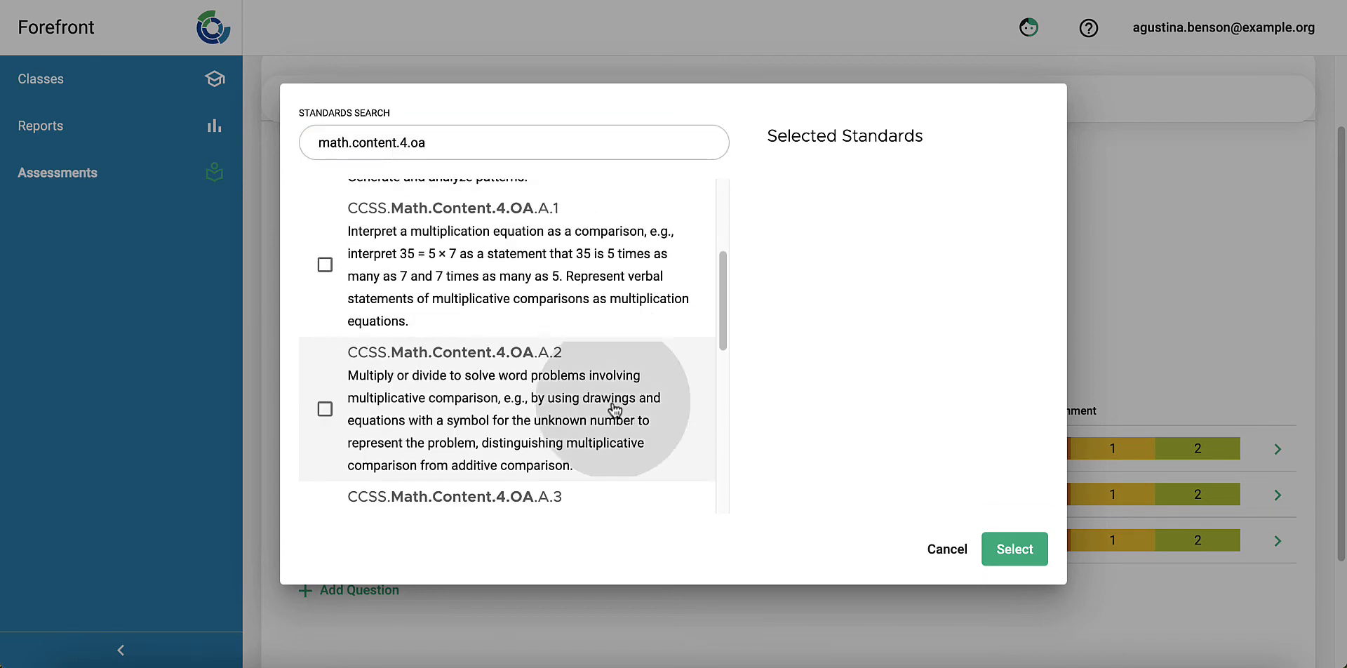
{"action": "scroll", "coordinate": [620, 406], "scroll_direction": "down", "scroll_amount": 1}
{"action": "scroll", "coordinate": [617, 403], "scroll_direction": "down", "scroll_amount": 2}
{"action": "left_click", "coordinate": [617, 401]}
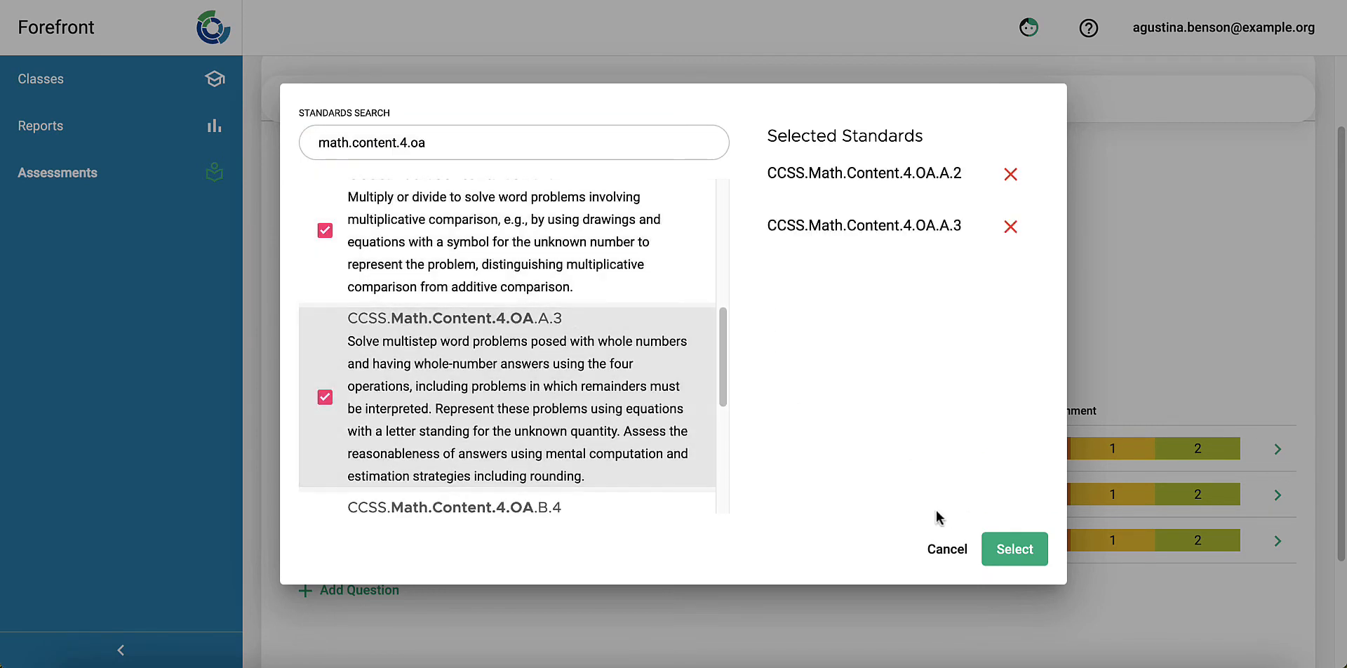
{"action": "left_click", "coordinate": [1013, 551]}
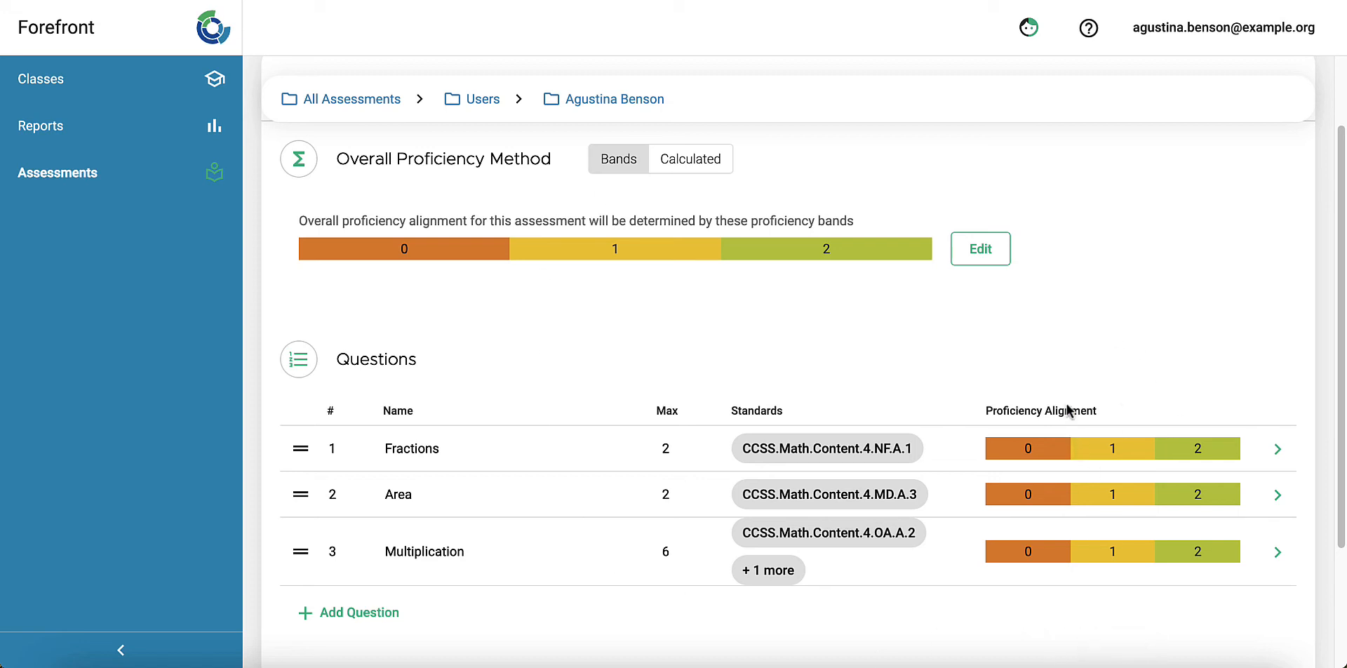
Step: Set the proficiency alignment of the Fractions and Area questions so scores 0–1 are Basic and 2 is Proficient
{"action": "left_click", "coordinate": [1079, 456]}
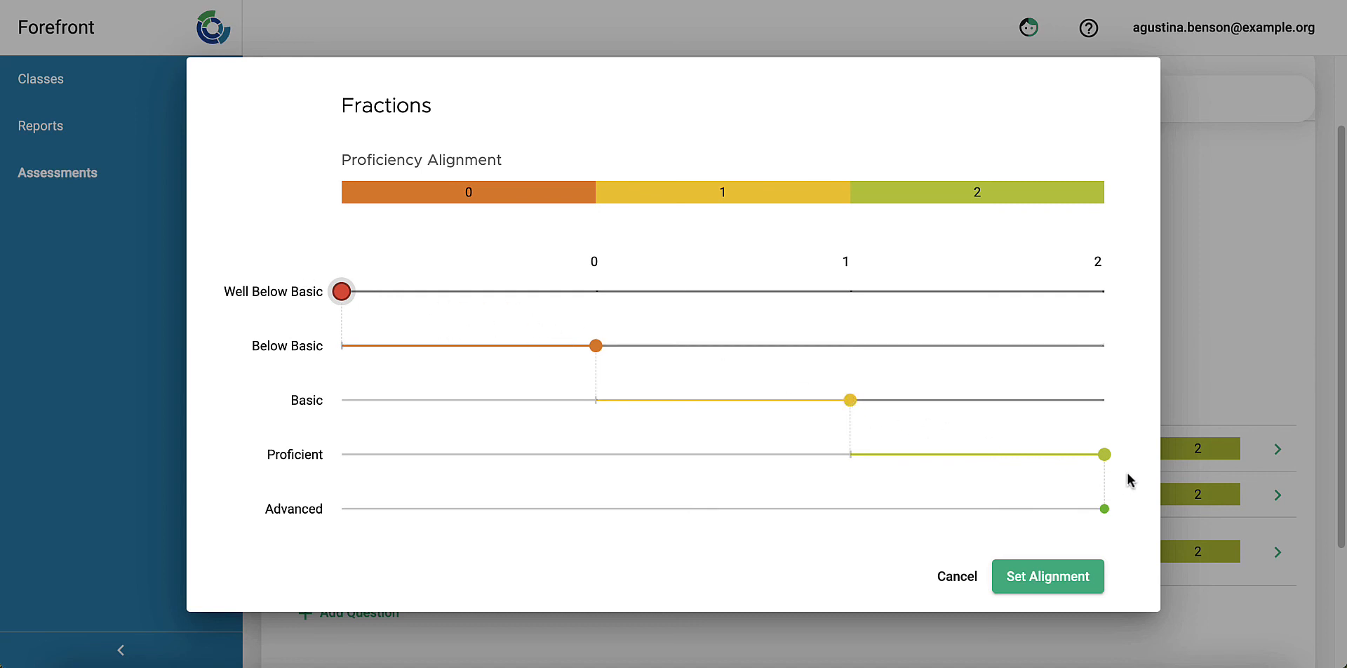
{"action": "left_click_drag", "start_coordinate": [852, 398], "coordinate": [800, 417]}
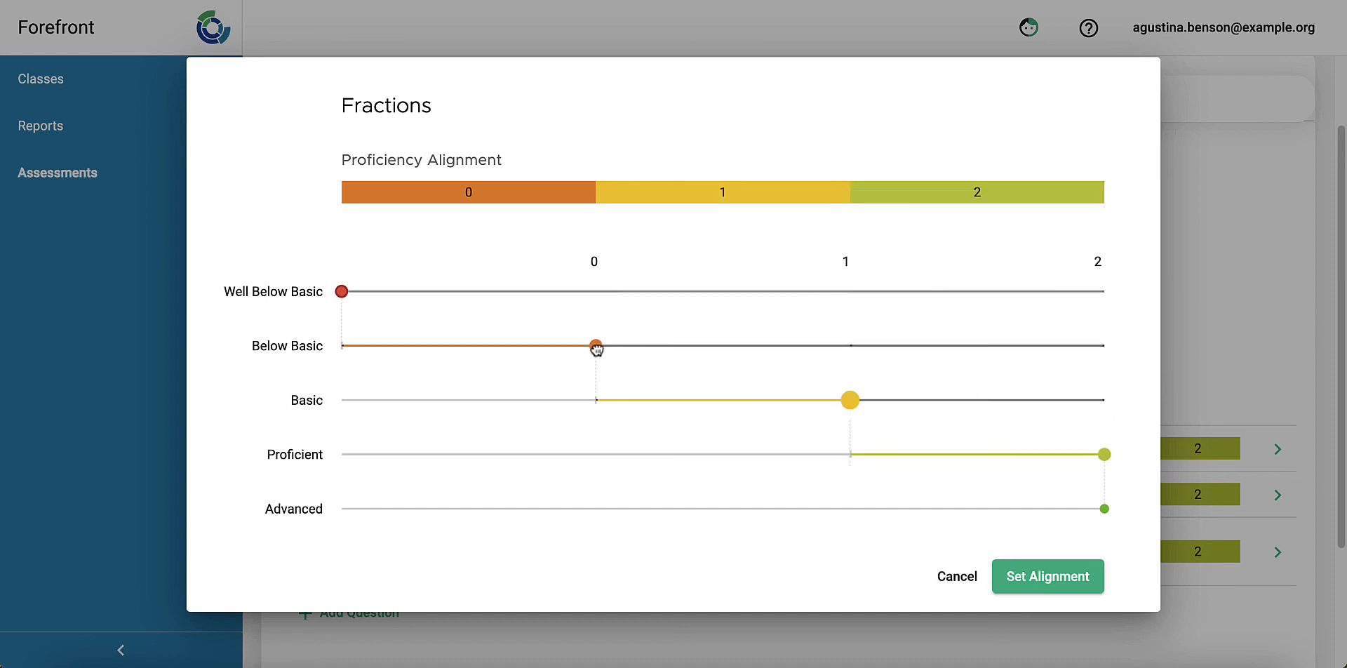
{"action": "left_click_drag", "start_coordinate": [595, 347], "coordinate": [361, 352]}
{"action": "left_click", "coordinate": [1022, 577]}
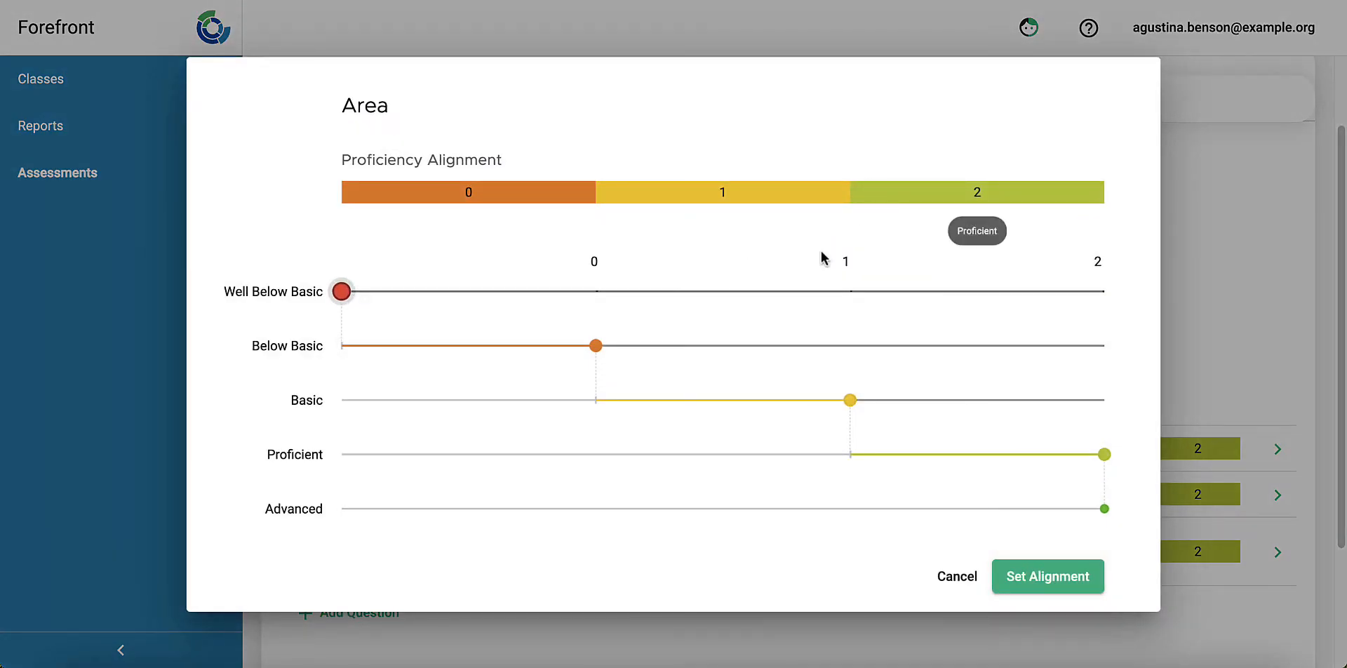
{"action": "left_click_drag", "start_coordinate": [595, 345], "coordinate": [377, 346]}
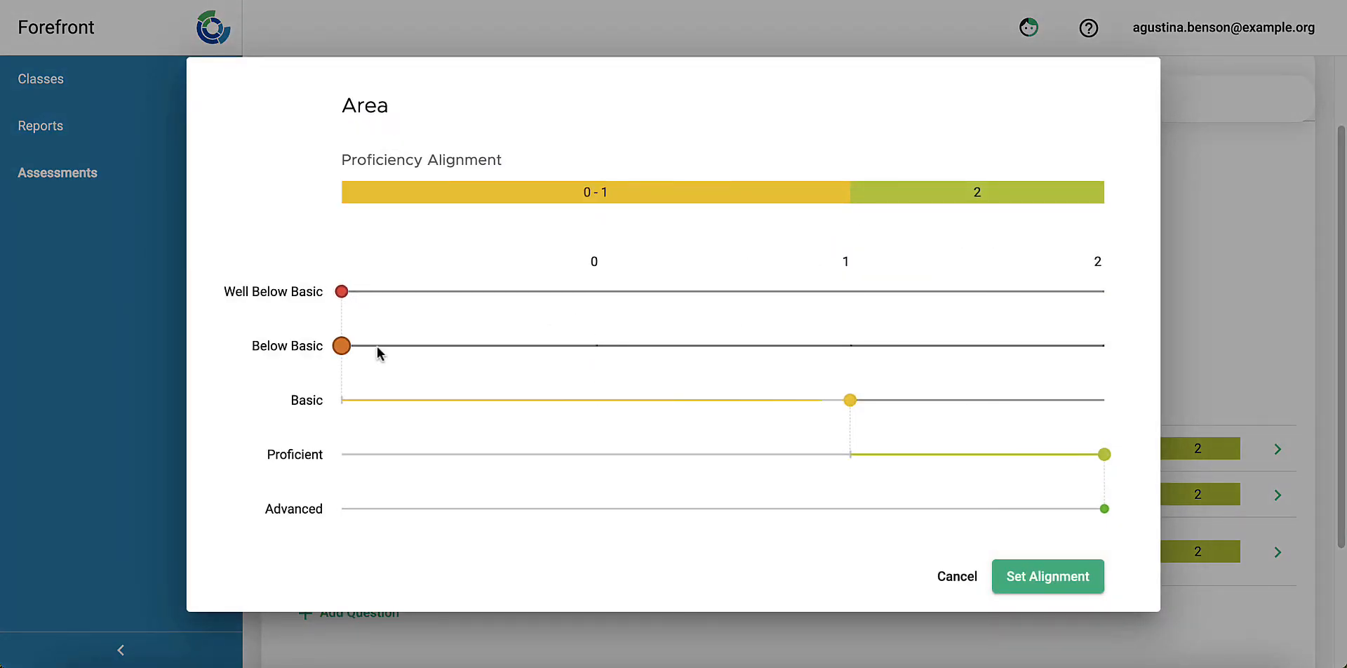
{"action": "left_click", "coordinate": [1068, 578]}
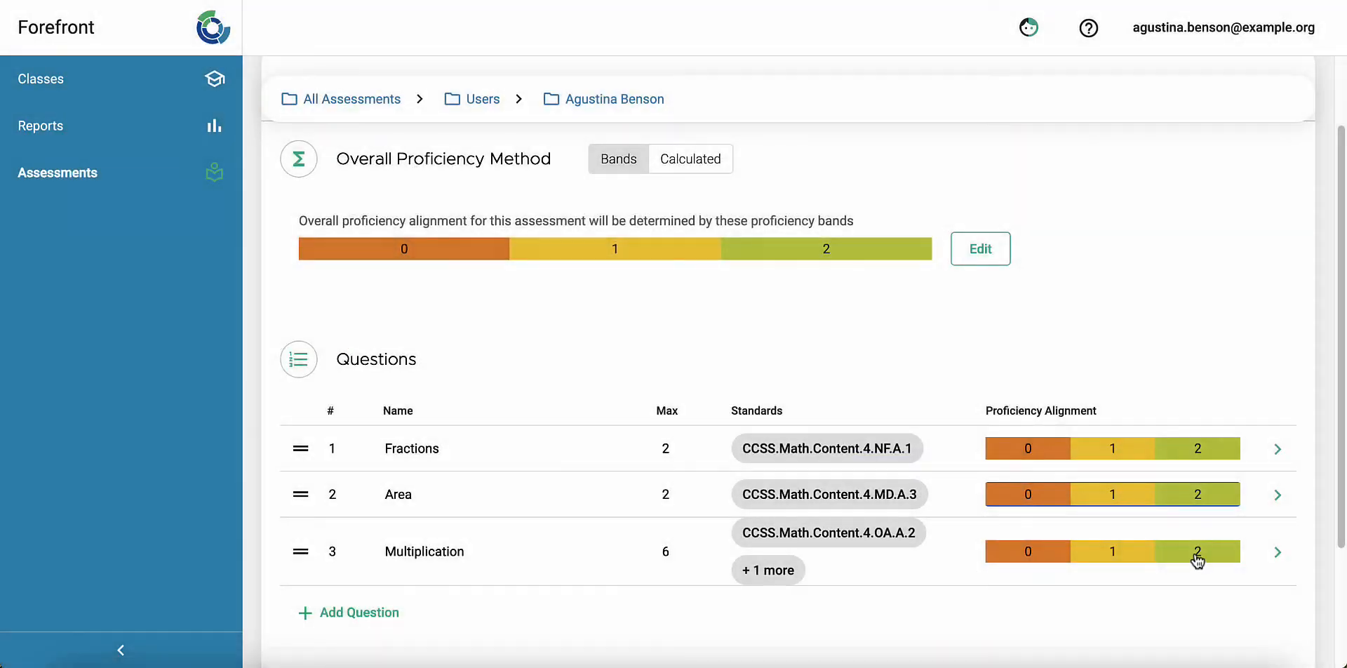
Step: Set the Multiplication question's proficiency alignment to bands 0, 1, 2–4, 5 and 6
{"action": "left_click", "coordinate": [1155, 553]}
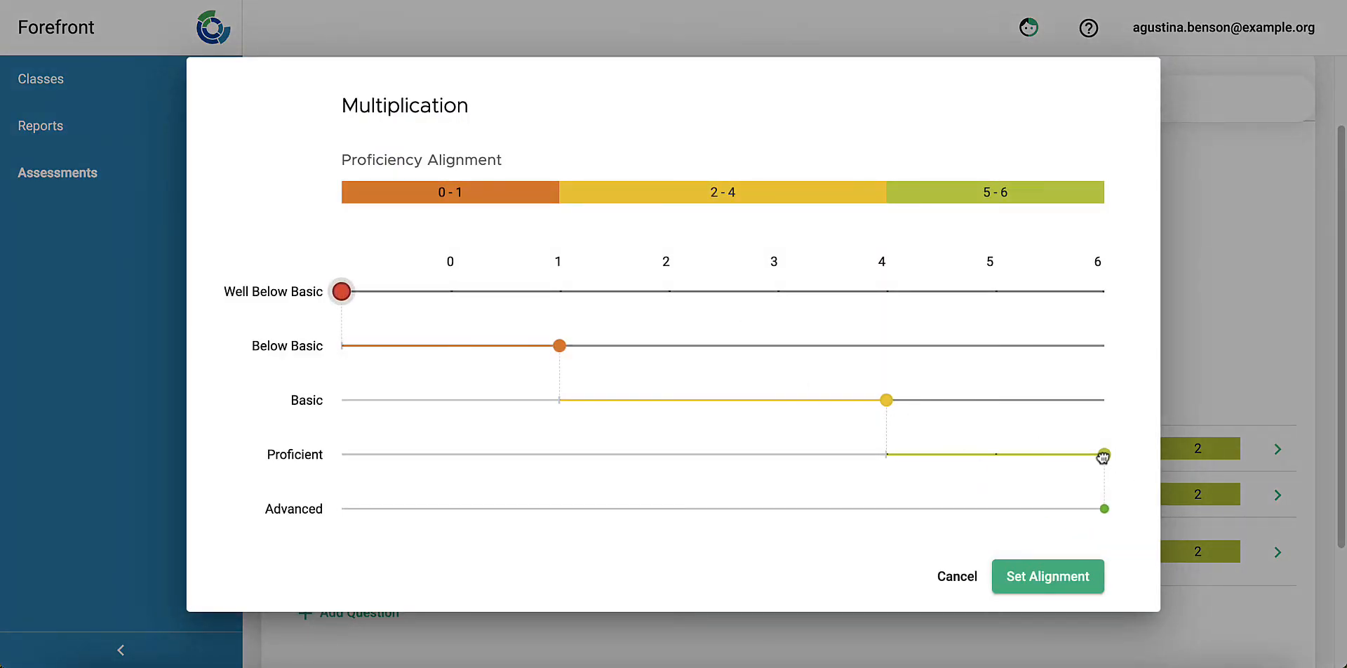
{"action": "left_click_drag", "start_coordinate": [1104, 457], "coordinate": [1022, 460]}
{"action": "left_click_drag", "start_coordinate": [341, 292], "coordinate": [451, 292]}
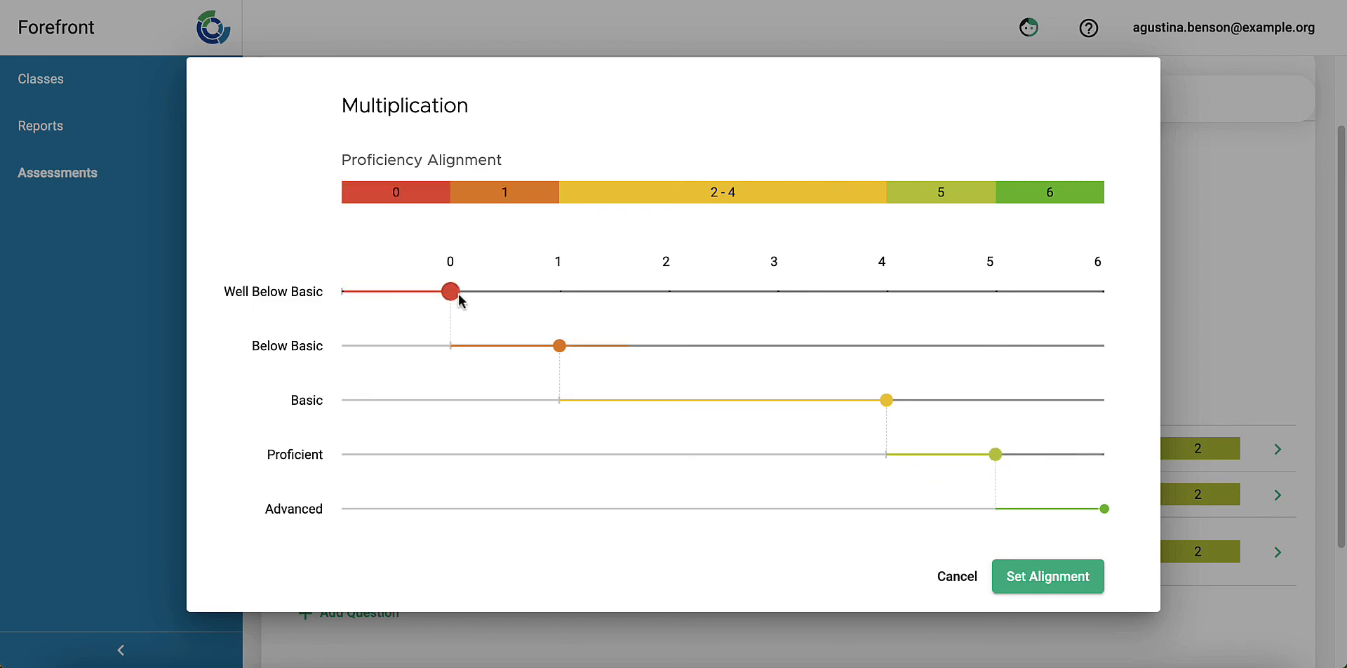
{"action": "left_click", "coordinate": [1049, 577]}
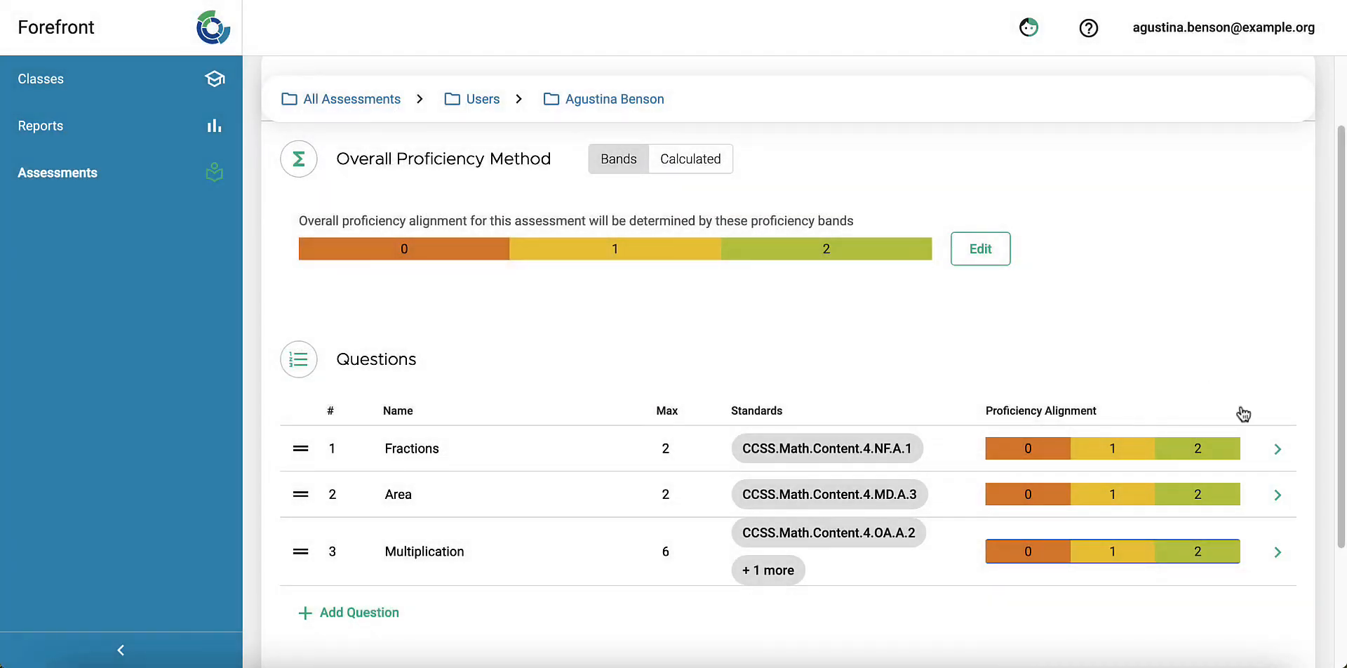
Step: Open the Fractions question's detail panel and review the question list
{"action": "left_click", "coordinate": [1278, 454]}
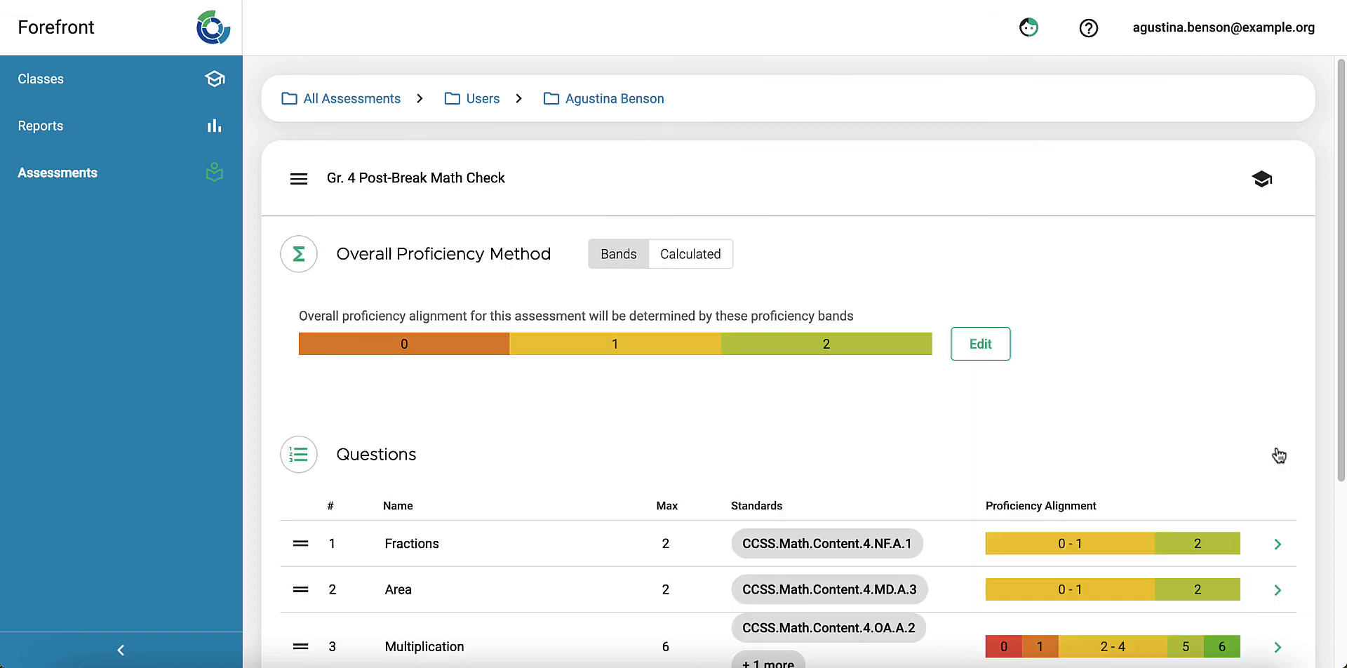
{"action": "scroll", "coordinate": [1278, 454], "scroll_direction": "down", "scroll_amount": 2}
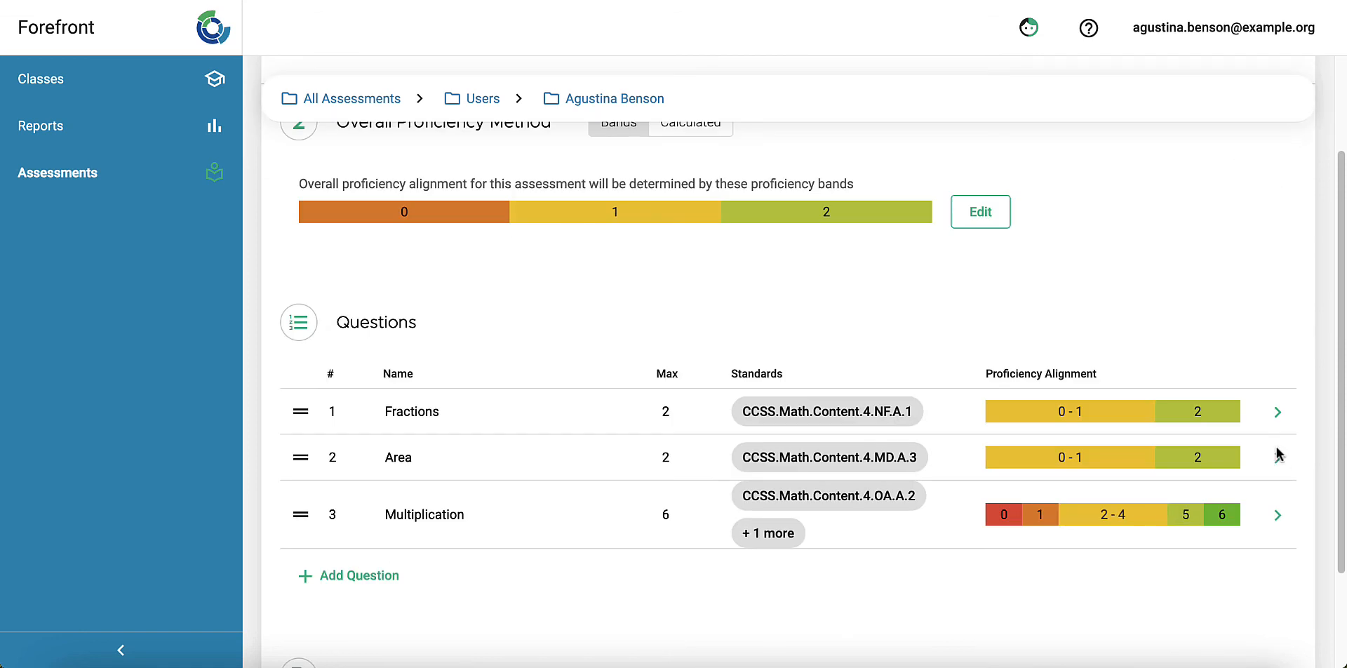
{"action": "scroll", "coordinate": [1276, 454], "scroll_direction": "down", "scroll_amount": 1}
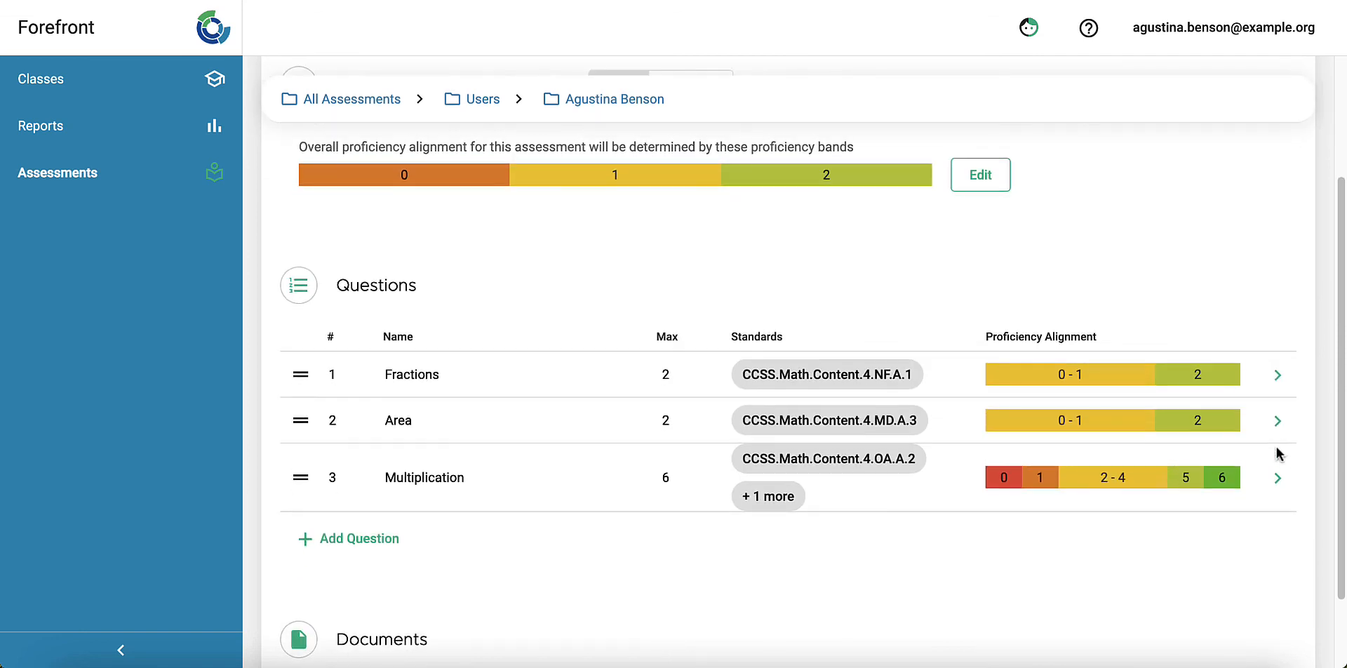
{"action": "scroll", "coordinate": [1277, 449], "scroll_direction": "up", "scroll_amount": 2}
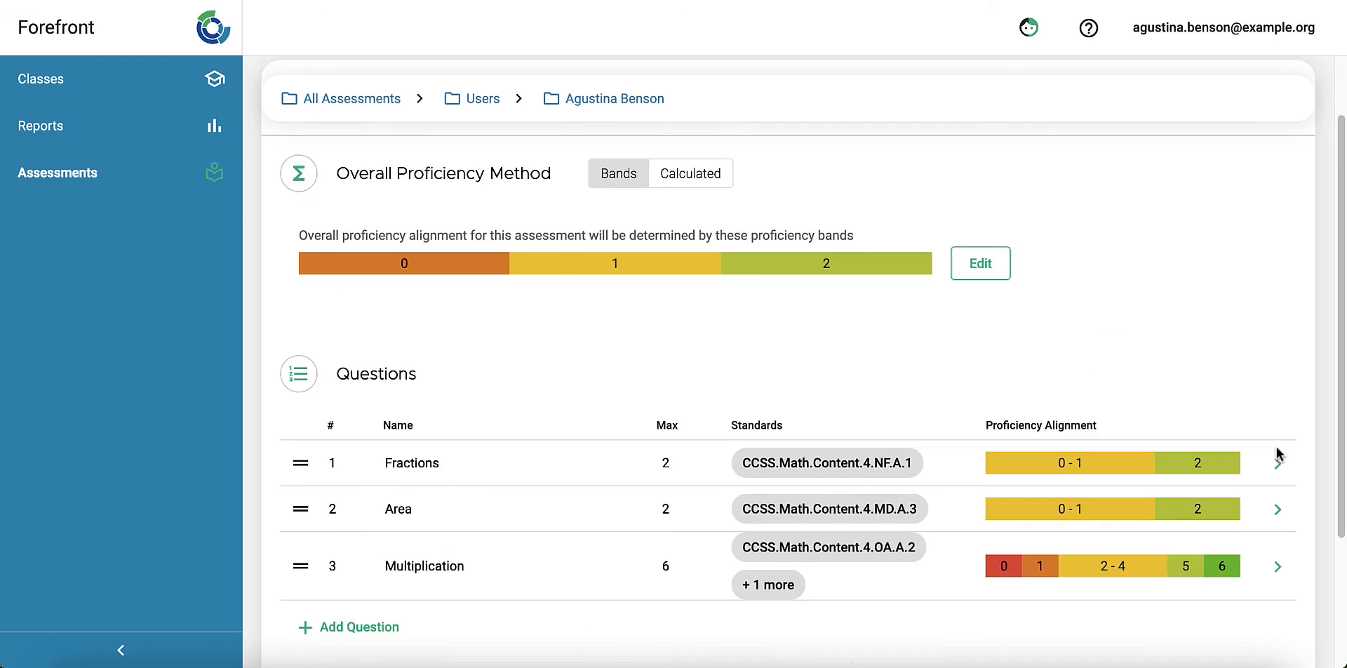
{"action": "left_click", "coordinate": [1277, 459]}
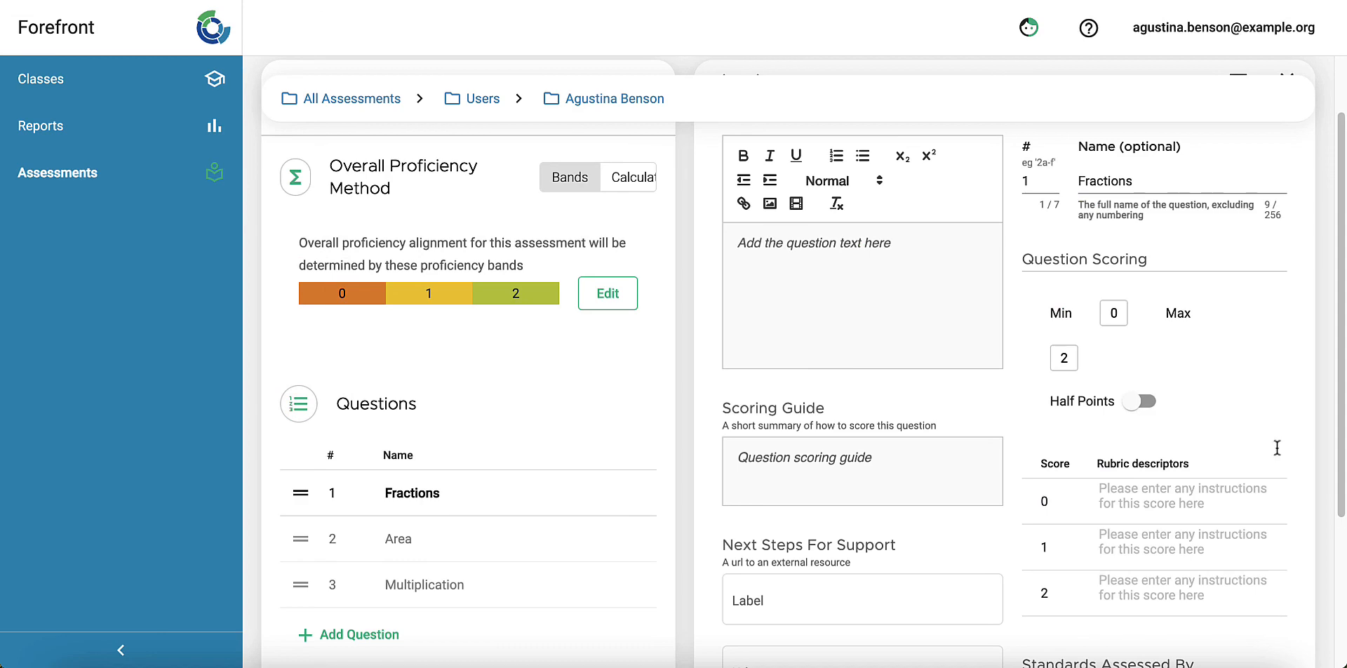